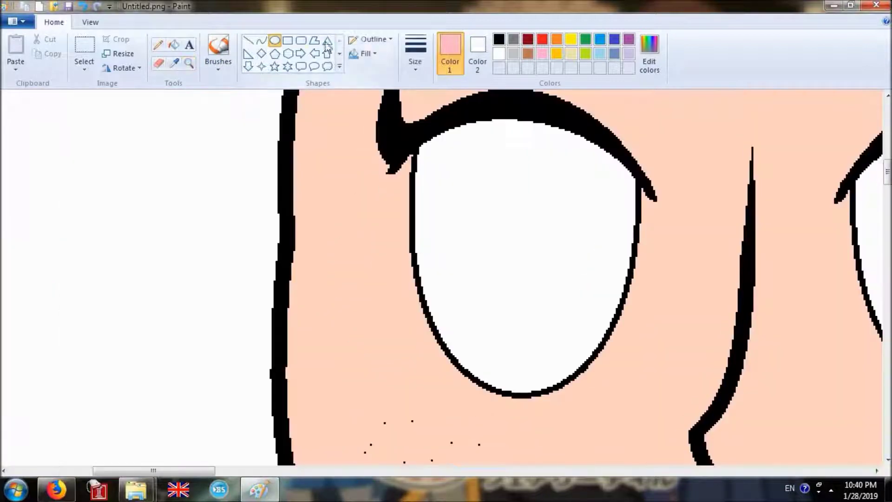
Draw a black oval pupil in the middle of each eye and fill both pupils black
{"action": "left_click", "coordinate": [498, 39]}
{"action": "mouse_move", "coordinate": [446, 221]}
{"action": "left_mouse_down"}
{"action": "mouse_move", "coordinate": [479, 289]}
{"action": "mouse_move", "coordinate": [537, 287]}
{"action": "mouse_move", "coordinate": [552, 310]}
{"action": "left_mouse_up"}
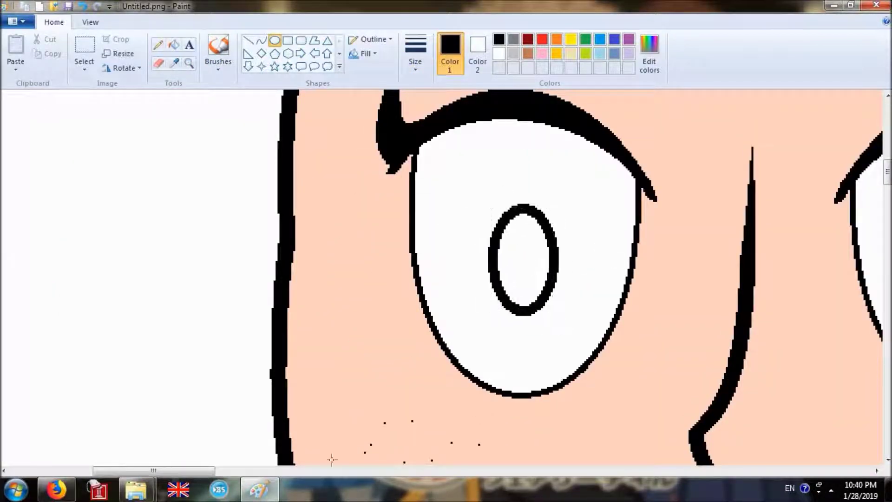
{"action": "left_click_drag", "start_coordinate": [153, 470], "coordinate": [208, 470]}
{"action": "left_click_drag", "start_coordinate": [152, 261], "coordinate": [163, 259]}
{"action": "left_click_drag", "start_coordinate": [548, 209], "coordinate": [609, 308]}
{"action": "left_click", "coordinate": [174, 44]}
{"action": "left_click", "coordinate": [133, 259]}
{"action": "left_click", "coordinate": [578, 256]}
Draw a larger light blue oval iris around each pupil and fill both irises light blue
{"action": "left_click", "coordinate": [274, 40]}
{"action": "left_click", "coordinate": [600, 54]}
{"action": "left_click_drag", "start_coordinate": [495, 154], "coordinate": [667, 389]}
{"action": "left_click", "coordinate": [174, 44]}
{"action": "left_click", "coordinate": [534, 279]}
{"action": "left_click_drag", "start_coordinate": [221, 470], "coordinate": [178, 470]}
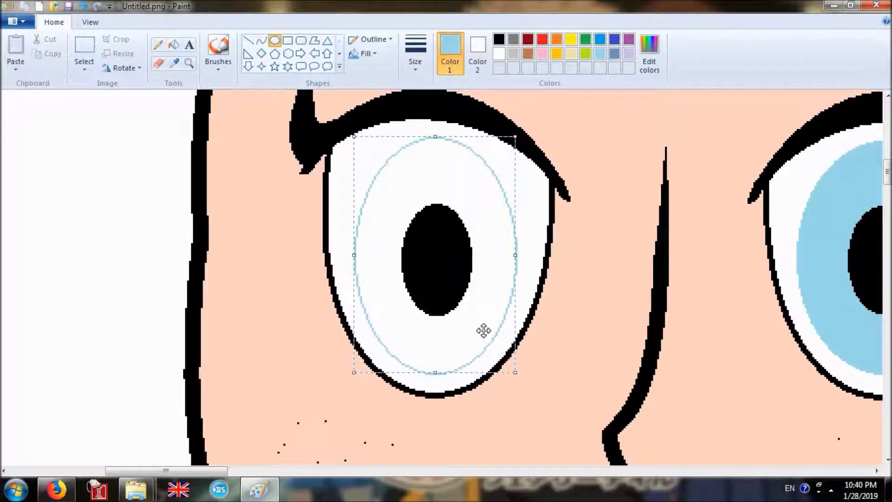
{"action": "left_click", "coordinate": [174, 44]}
{"action": "left_click", "coordinate": [483, 325]}
Add a round white highlight over the upper part of the iris and pupil in each eye
{"action": "left_click", "coordinate": [274, 40]}
{"action": "left_click", "coordinate": [499, 54]}
{"action": "left_click_drag", "start_coordinate": [352, 149], "coordinate": [430, 231]}
{"action": "left_click_drag", "start_coordinate": [166, 470], "coordinate": [228, 470]}
{"action": "left_click_drag", "start_coordinate": [349, 156], "coordinate": [421, 238]}
Draw black curved sleeve edges across the lowered arm and the raised arm with the Curve tool
{"action": "left_click", "coordinate": [189, 63]}
{"action": "right_click", "coordinate": [153, 232]}
{"action": "right_click", "coordinate": [154, 232]}
{"action": "left_click", "coordinate": [154, 233]}
{"action": "left_click", "coordinate": [275, 287]}
{"action": "left_click", "coordinate": [153, 261]}
{"action": "left_click", "coordinate": [262, 40]}
{"action": "mouse_move", "coordinate": [386, 277]}
{"action": "left_mouse_down"}
{"action": "mouse_move", "coordinate": [466, 336]}
{"action": "mouse_move", "coordinate": [411, 335]}
{"action": "left_mouse_up"}
{"action": "left_click", "coordinate": [498, 39]}
{"action": "left_click_drag", "start_coordinate": [206, 470], "coordinate": [350, 471]}
{"action": "scroll", "coordinate": [365, 392], "scroll_direction": "up", "scroll_amount": 3}
{"action": "left_click_drag", "start_coordinate": [444, 258], "coordinate": [503, 329]}
{"action": "left_click_drag", "start_coordinate": [486, 272], "coordinate": [517, 249]}
Draw a black curve dipping below the neck as the shirt's neckline
{"action": "mouse_move", "coordinate": [345, 470]}
{"action": "left_mouse_down"}
{"action": "mouse_move", "coordinate": [678, 483]}
{"action": "mouse_move", "coordinate": [261, 470]}
{"action": "left_mouse_up"}
{"action": "left_click_drag", "start_coordinate": [324, 311], "coordinate": [545, 309]}
{"action": "left_click_drag", "start_coordinate": [414, 310], "coordinate": [414, 418]}
Draw a curved shirt hem across the waist and fill the shirt with the blue sampled from the reference figure
{"action": "left_click", "coordinate": [174, 63]}
{"action": "scroll", "coordinate": [272, 420], "scroll_direction": "down", "scroll_amount": 5}
{"action": "left_click", "coordinate": [262, 40]}
{"action": "scroll", "coordinate": [298, 324], "scroll_direction": "down", "scroll_amount": 3}
{"action": "left_click_drag", "start_coordinate": [300, 224], "coordinate": [598, 209]}
{"action": "left_click_drag", "start_coordinate": [410, 235], "coordinate": [413, 254]}
{"action": "left_click", "coordinate": [175, 63]}
{"action": "left_click_drag", "start_coordinate": [193, 470], "coordinate": [595, 470]}
{"action": "left_click", "coordinate": [627, 301]}
{"action": "left_click", "coordinate": [174, 45]}
{"action": "left_click", "coordinate": [362, 215]}
{"action": "scroll", "coordinate": [362, 215], "scroll_direction": "down", "scroll_amount": 5}
Try to draw a red curved skirt hem across the thighs, clear the area above it to white and recolour the hem black
{"action": "left_click", "coordinate": [545, 41]}
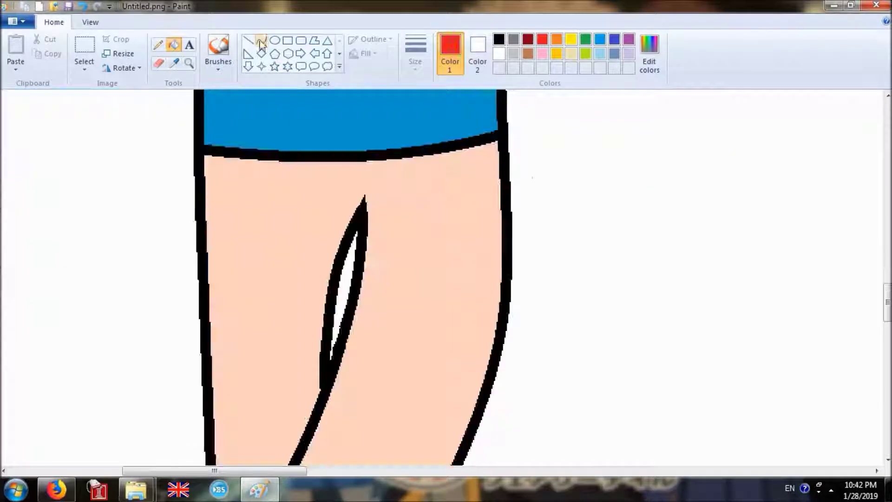
{"action": "left_click", "coordinate": [261, 41]}
{"action": "left_click_drag", "start_coordinate": [214, 470], "coordinate": [219, 470]}
{"action": "left_click_drag", "start_coordinate": [484, 300], "coordinate": [179, 328]}
{"action": "left_click_drag", "start_coordinate": [325, 315], "coordinate": [325, 336]}
{"action": "left_click", "coordinate": [498, 39]}
{"action": "left_click", "coordinate": [83, 6]}
{"action": "left_click", "coordinate": [542, 40]}
{"action": "left_click_drag", "start_coordinate": [474, 333], "coordinate": [179, 334]}
{"action": "mouse_move", "coordinate": [300, 334]}
{"action": "left_mouse_down"}
{"action": "mouse_move", "coordinate": [298, 345]}
{"action": "mouse_move", "coordinate": [316, 353]}
{"action": "left_mouse_up"}
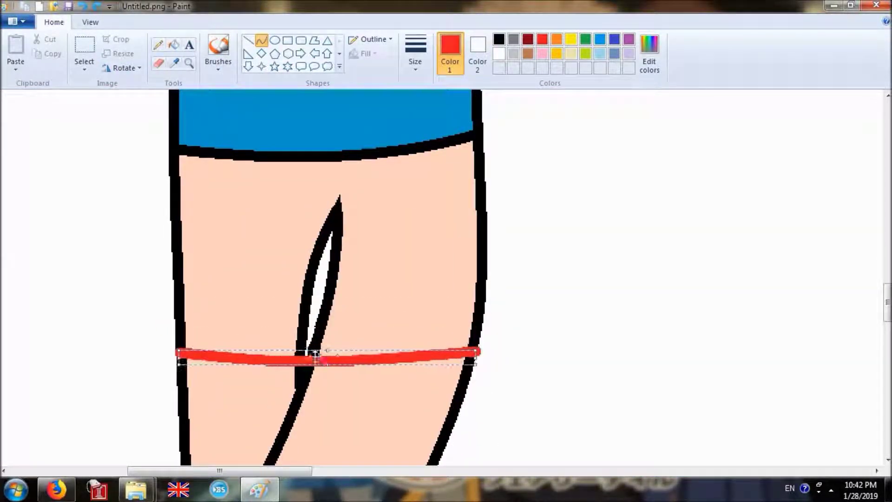
{"action": "left_click", "coordinate": [173, 45]}
{"action": "right_click", "coordinate": [329, 237]}
{"action": "right_click", "coordinate": [251, 193]}
{"action": "left_click", "coordinate": [498, 40]}
{"action": "left_click", "coordinate": [325, 360]}
Undo the recent skirt hem and fill edits on the thighs
{"action": "left_click", "coordinate": [175, 63]}
{"action": "mouse_move", "coordinate": [258, 470]}
{"action": "left_mouse_down"}
{"action": "mouse_move", "coordinate": [463, 471]}
{"action": "mouse_move", "coordinate": [242, 470]}
{"action": "left_mouse_up"}
{"action": "left_click", "coordinate": [189, 64]}
{"action": "right_click", "coordinate": [255, 183]}
{"action": "left_click", "coordinate": [254, 183]}
{"action": "left_click", "coordinate": [82, 6]}
{"action": "double_click", "coordinate": [83, 6]}
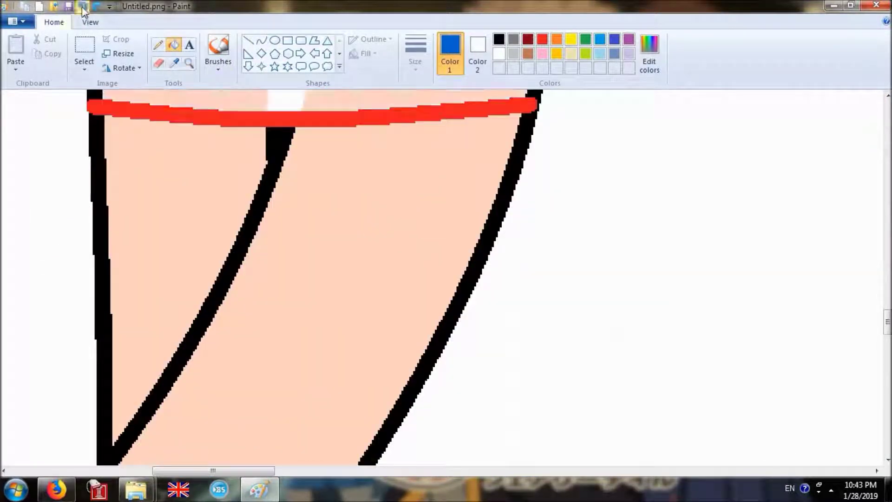
{"action": "left_click", "coordinate": [83, 6]}
Draw a red side edge for the skirt and a red curved hem across the legs at its lower end
{"action": "left_click", "coordinate": [541, 40]}
{"action": "left_click", "coordinate": [262, 40]}
{"action": "left_click_drag", "start_coordinate": [525, 99], "coordinate": [529, 283]}
{"action": "left_click_drag", "start_coordinate": [529, 283], "coordinate": [101, 311]}
Fill the inside of the skirt with white and recolour its red outline black
{"action": "left_click", "coordinate": [173, 45]}
{"action": "scroll", "coordinate": [392, 302], "scroll_direction": "up", "scroll_amount": 2}
{"action": "right_click", "coordinate": [392, 302]}
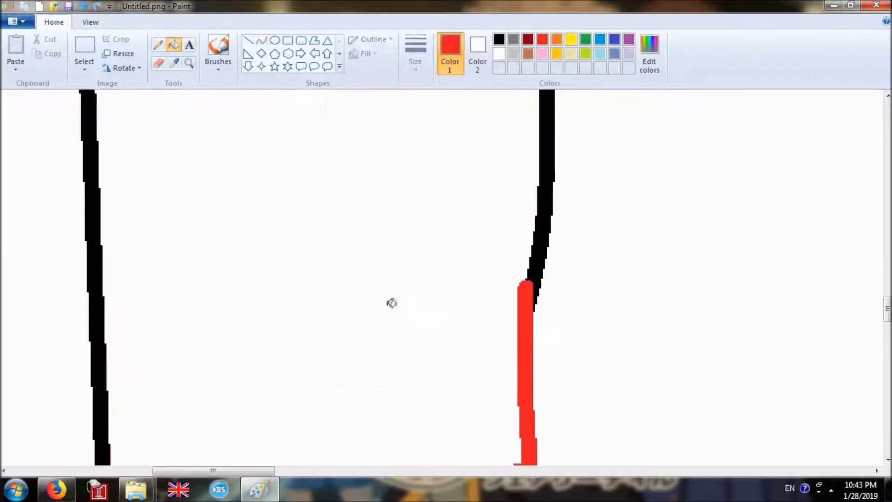
{"action": "scroll", "coordinate": [392, 302], "scroll_direction": "down", "scroll_amount": 1}
{"action": "left_click", "coordinate": [499, 40]}
{"action": "left_click", "coordinate": [525, 200]}
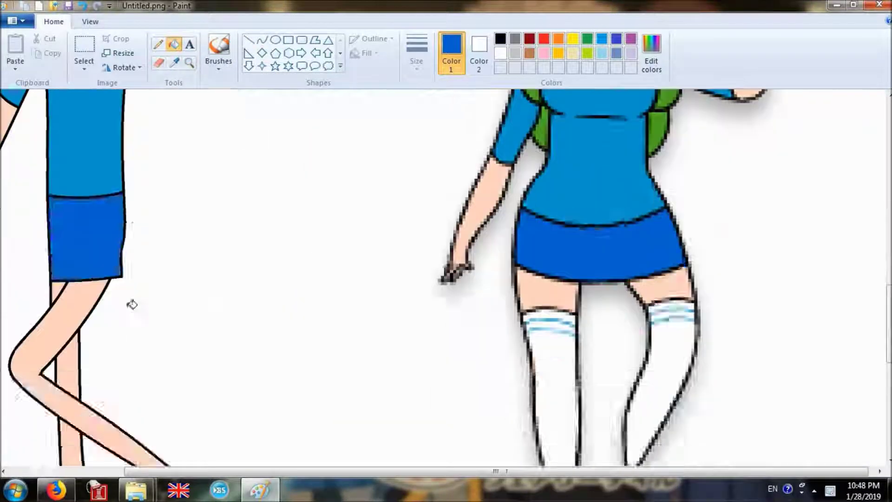
Draw a black line across the bent leg below the skirt as the top edge of the stocking
{"action": "left_click", "coordinate": [188, 63]}
{"action": "left_click", "coordinate": [132, 269]}
{"action": "scroll", "coordinate": [209, 242], "scroll_direction": "down", "scroll_amount": 2}
{"action": "left_click", "coordinate": [251, 216]}
{"action": "left_click", "coordinate": [261, 40]}
{"action": "left_click", "coordinate": [500, 39]}
{"action": "scroll", "coordinate": [511, 162], "scroll_direction": "down", "scroll_amount": 3}
{"action": "left_click_drag", "start_coordinate": [501, 164], "coordinate": [582, 276]}
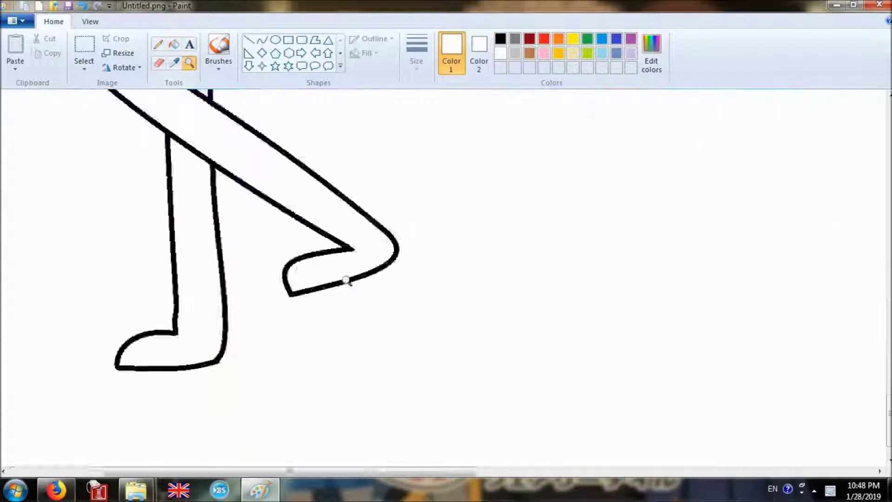
Draw black curved shoe edges across both feet with the Curve tool
{"action": "scroll", "coordinate": [363, 250], "scroll_direction": "up", "scroll_amount": 2}
{"action": "left_click_drag", "start_coordinate": [327, 274], "coordinate": [408, 228]}
{"action": "left_click_drag", "start_coordinate": [363, 250], "coordinate": [371, 263]}
{"action": "mouse_move", "coordinate": [453, 219]}
{"action": "left_mouse_down"}
{"action": "mouse_move", "coordinate": [536, 201]}
{"action": "mouse_move", "coordinate": [504, 219]}
{"action": "left_mouse_up"}
{"action": "scroll", "coordinate": [504, 218], "scroll_direction": "down", "scroll_amount": 2}
{"action": "mouse_move", "coordinate": [83, 296]}
{"action": "left_mouse_down"}
{"action": "mouse_move", "coordinate": [56, 308]}
{"action": "mouse_move", "coordinate": [211, 335]}
{"action": "left_mouse_up"}
{"action": "left_click_drag", "start_coordinate": [316, 296], "coordinate": [412, 321]}
{"action": "left_click", "coordinate": [174, 44]}
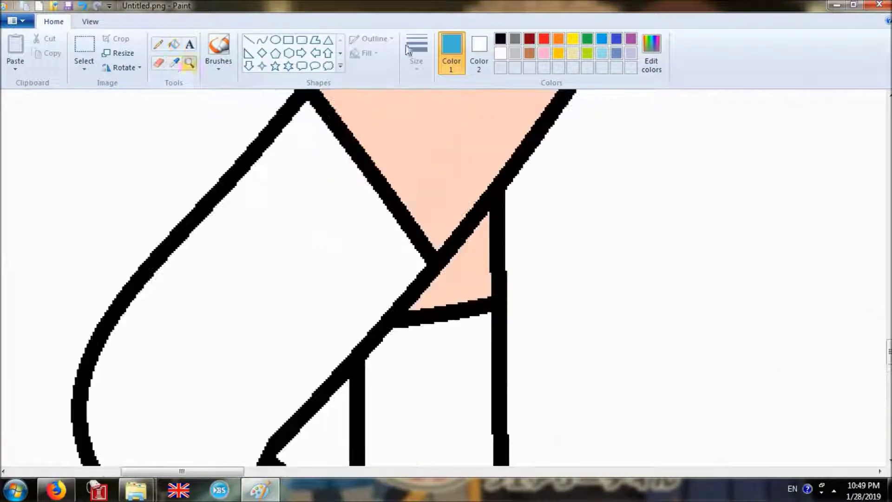
Draw two turquoise stripes across the top of the stocking on each leg
{"action": "left_click_drag", "start_coordinate": [260, 145], "coordinate": [392, 317]}
{"action": "left_click_drag", "start_coordinate": [225, 192], "coordinate": [352, 355]}
{"action": "scroll", "coordinate": [382, 311], "scroll_direction": "down", "scroll_amount": 1}
{"action": "left_click", "coordinate": [413, 283]}
{"action": "mouse_move", "coordinate": [360, 290]}
{"action": "left_mouse_down"}
{"action": "mouse_move", "coordinate": [495, 305]}
{"action": "mouse_move", "coordinate": [493, 287]}
{"action": "left_mouse_up"}
{"action": "left_click", "coordinate": [82, 6]}
{"action": "left_click", "coordinate": [437, 284]}
{"action": "left_click_drag", "start_coordinate": [356, 343], "coordinate": [499, 346]}
{"action": "left_click", "coordinate": [429, 340]}
Redraw the straight leg's outer outline with a black line over the ends of the turquoise stripes
{"action": "left_click", "coordinate": [249, 40]}
{"action": "left_click_drag", "start_coordinate": [495, 259], "coordinate": [499, 365]}
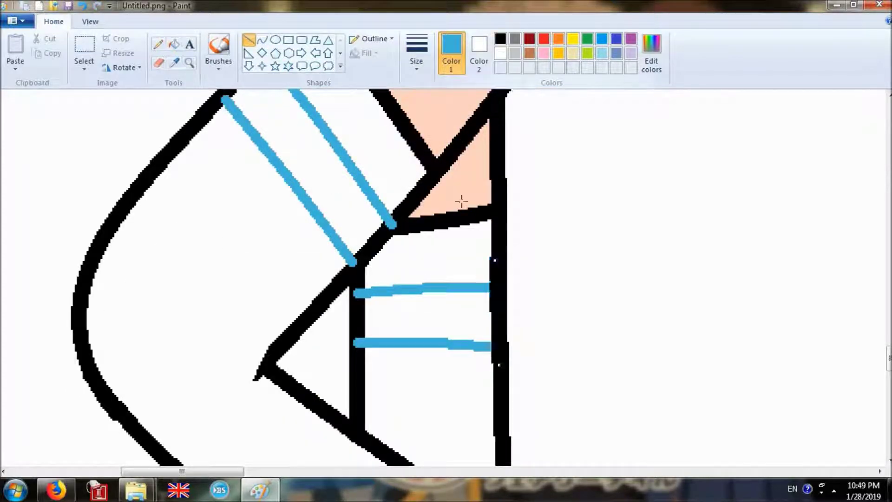
{"action": "left_click", "coordinate": [500, 40]}
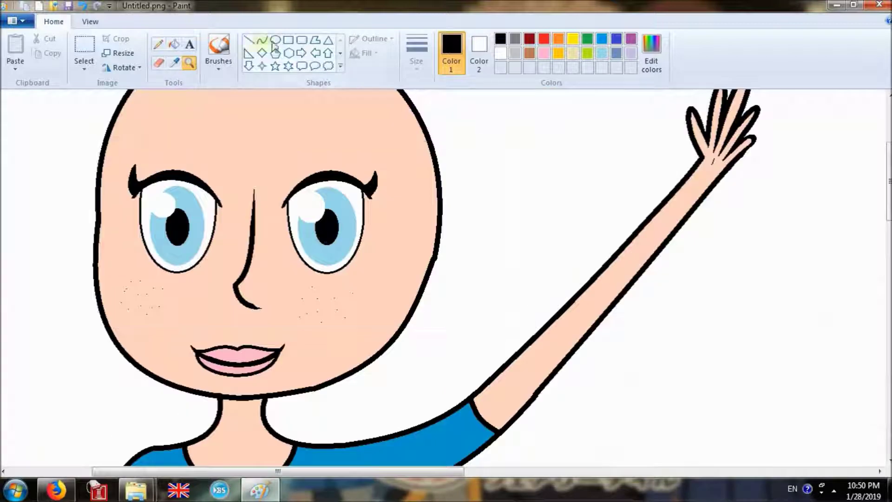
Draw black curves inside the head outline along the cheeks and chin as the hood's face opening
{"action": "left_click", "coordinate": [262, 40]}
{"action": "mouse_move", "coordinate": [137, 113]}
{"action": "left_mouse_down"}
{"action": "mouse_move", "coordinate": [231, 384]}
{"action": "mouse_move", "coordinate": [372, 301]}
{"action": "mouse_move", "coordinate": [398, 116]}
{"action": "left_mouse_up"}
{"action": "left_click", "coordinate": [111, 183]}
{"action": "left_click", "coordinate": [93, 348]}
{"action": "left_click", "coordinate": [419, 354]}
{"action": "left_click", "coordinate": [435, 242]}
Close the hood opening with a black curve over the forehead and fill the hood band white
{"action": "scroll", "coordinate": [372, 297], "scroll_direction": "up", "scroll_amount": 1}
{"action": "mouse_move", "coordinate": [398, 209]}
{"action": "left_mouse_down"}
{"action": "mouse_move", "coordinate": [216, 190]}
{"action": "mouse_move", "coordinate": [139, 208]}
{"action": "left_mouse_up"}
{"action": "left_click", "coordinate": [313, 124]}
{"action": "left_click_drag", "start_coordinate": [197, 121], "coordinate": [206, 107]}
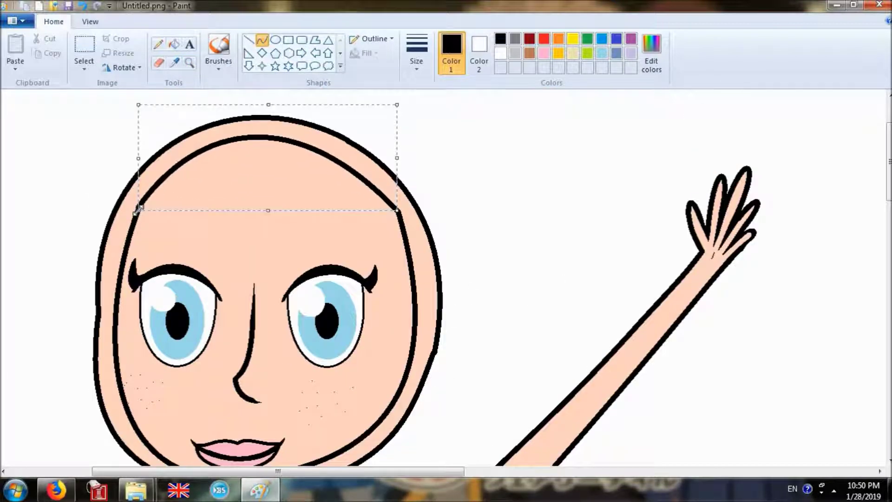
{"action": "left_click", "coordinate": [174, 44]}
{"action": "right_click", "coordinate": [235, 132]}
Try to draw a rabbit ear above the hood with two black curves, and undo them
{"action": "scroll", "coordinate": [265, 434], "scroll_direction": "down", "scroll_amount": 1}
{"action": "scroll", "coordinate": [250, 137], "scroll_direction": "up", "scroll_amount": 2}
{"action": "left_click_drag", "start_coordinate": [367, 251], "coordinate": [448, 95]}
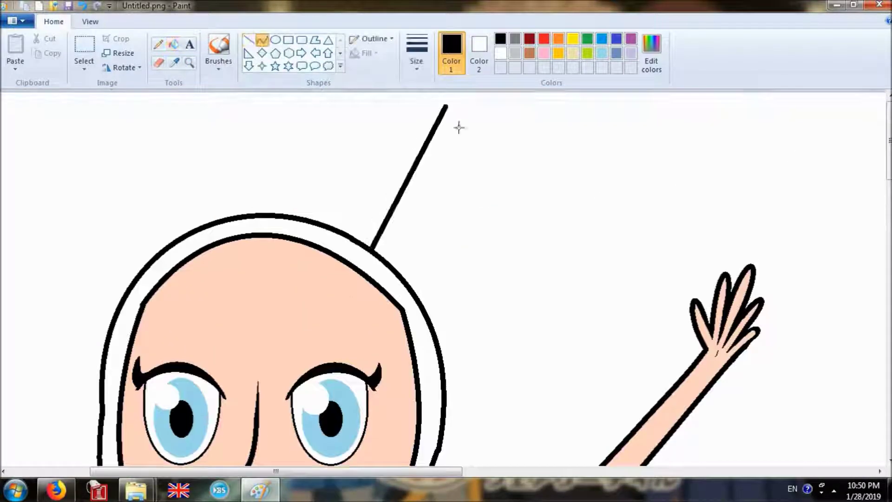
{"action": "left_click_drag", "start_coordinate": [409, 176], "coordinate": [395, 149]}
{"action": "left_click_drag", "start_coordinate": [379, 228], "coordinate": [339, 92]}
{"action": "left_click_drag", "start_coordinate": [353, 162], "coordinate": [335, 153]}
{"action": "mouse_move", "coordinate": [402, 471]}
{"action": "left_mouse_down"}
{"action": "mouse_move", "coordinate": [435, 478]}
{"action": "mouse_move", "coordinate": [340, 473]}
{"action": "left_mouse_up"}
{"action": "key", "text": "ctrl+z"}
{"action": "key", "text": "ctrl+z"}
Select the whole drawn figure and move it down the canvas for more room above the head
{"action": "scroll", "coordinate": [189, 65], "scroll_direction": "down", "scroll_amount": 4}
{"action": "left_click", "coordinate": [84, 47]}
{"action": "left_click_drag", "start_coordinate": [3, 94], "coordinate": [134, 310]}
{"action": "left_click_drag", "start_coordinate": [65, 200], "coordinate": [65, 237]}
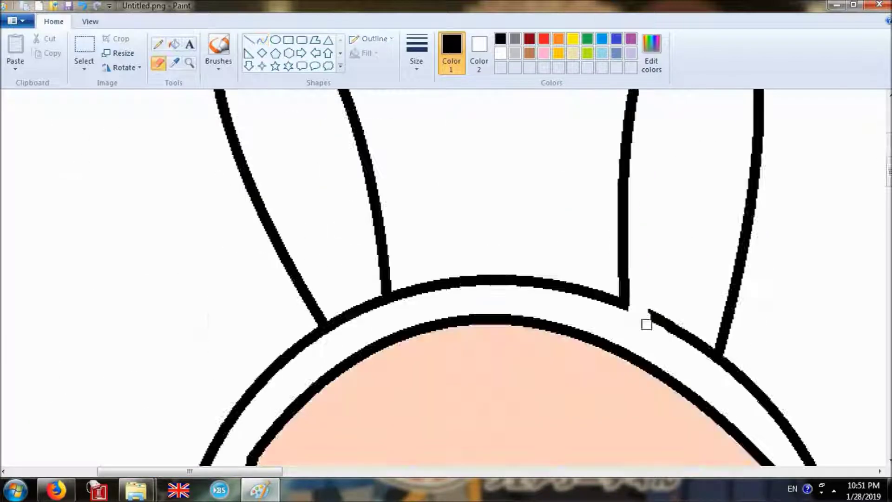
Erase the hood outline between the base lines of both rabbit ears
{"action": "left_click_drag", "start_coordinate": [647, 319], "coordinate": [706, 355]}
{"action": "left_click_drag", "start_coordinate": [382, 302], "coordinate": [348, 305]}
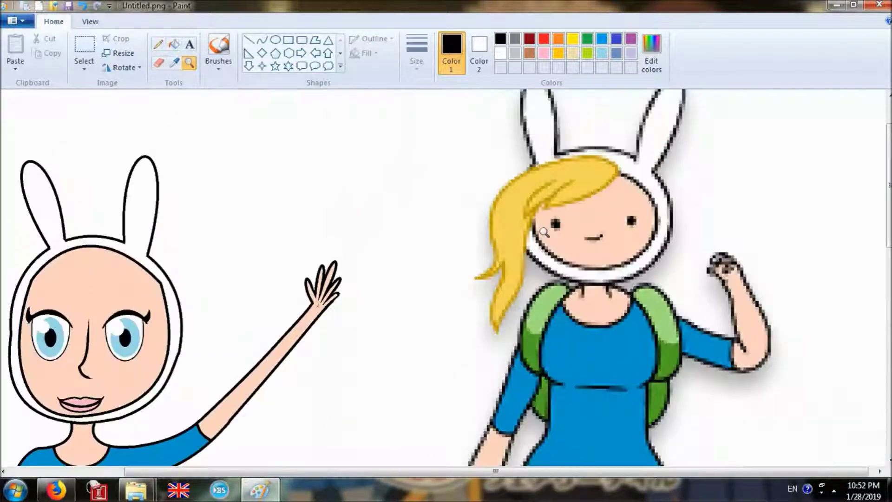
Draw dark gold curves for the fringe across the forehead and a long strand beside the face, following the reference
{"action": "left_click_drag", "start_coordinate": [553, 472], "coordinate": [539, 477]}
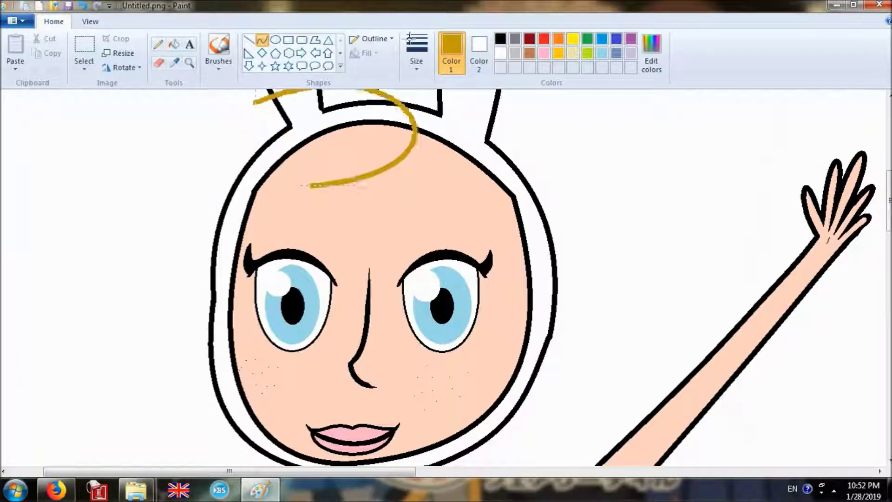
{"action": "left_click_drag", "start_coordinate": [279, 208], "coordinate": [316, 154]}
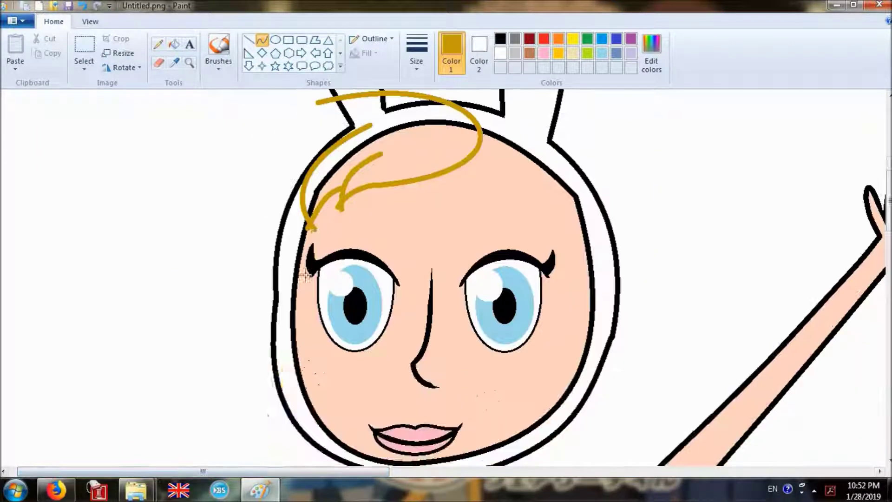
{"action": "left_click_drag", "start_coordinate": [304, 275], "coordinate": [217, 320]}
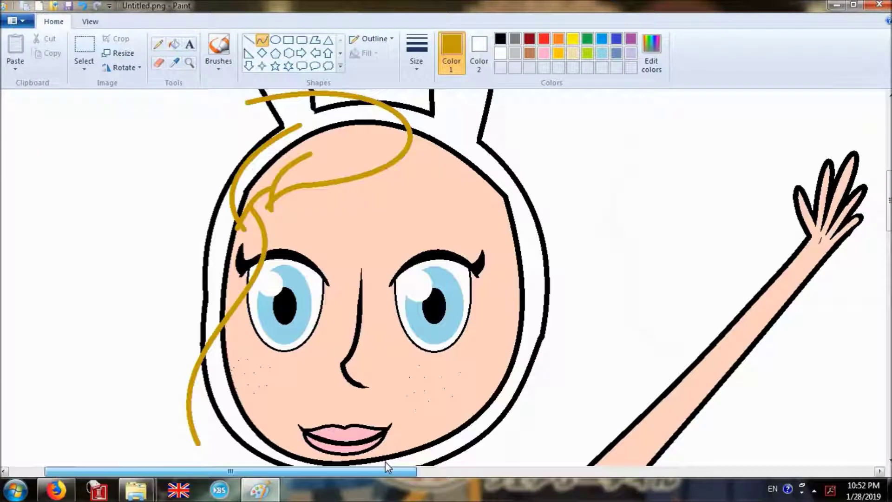
Extend the long hair strand downward and shape its pointed lower tips with dark gold curves
{"action": "scroll", "coordinate": [446, 279], "scroll_direction": "down", "scroll_amount": 2}
{"action": "left_click_drag", "start_coordinate": [250, 441], "coordinate": [201, 375]}
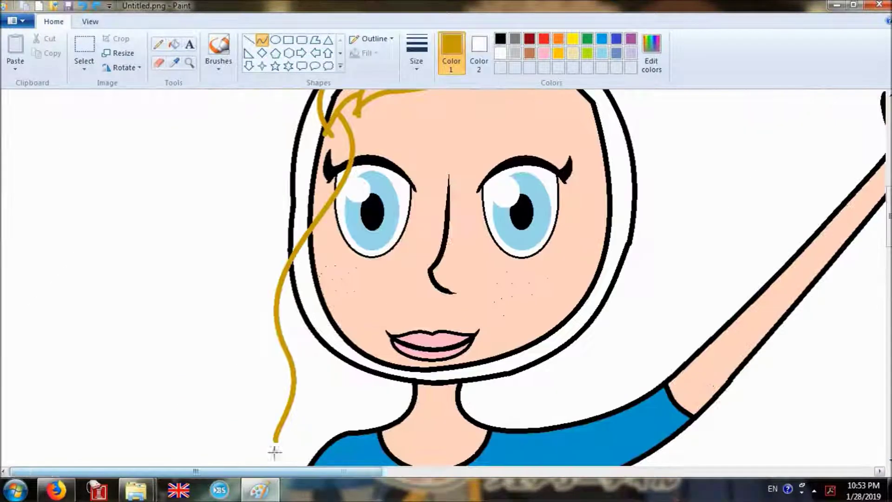
{"action": "left_click_drag", "start_coordinate": [276, 443], "coordinate": [259, 364]}
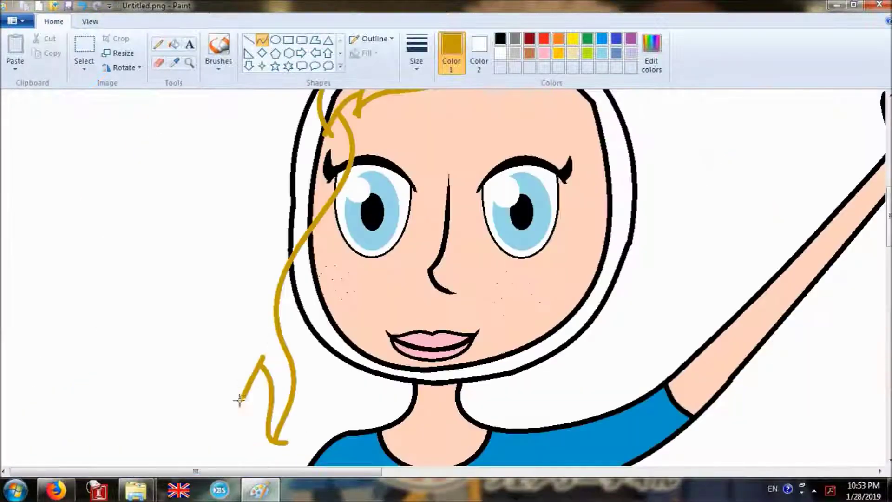
{"action": "left_click_drag", "start_coordinate": [239, 399], "coordinate": [249, 310]}
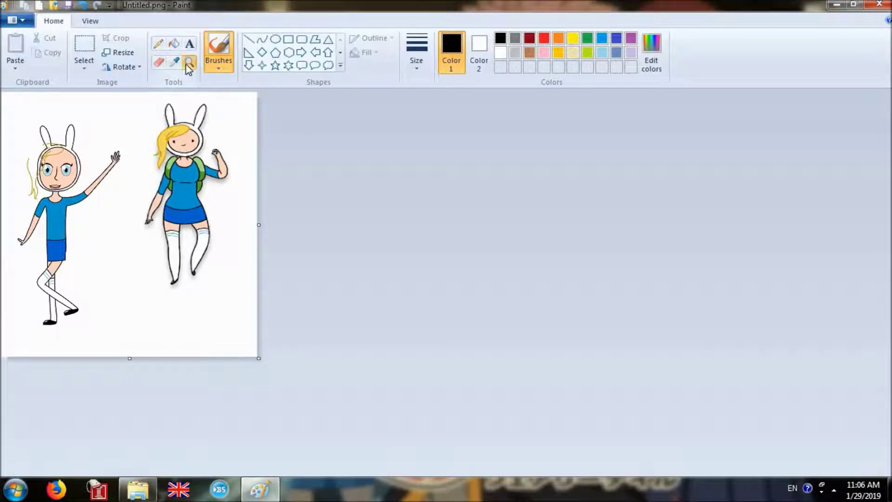
Zoom in on the unfinished hair and set up the Curve tool with the hair's dark gold colour
{"action": "left_click", "coordinate": [188, 65]}
{"action": "left_click", "coordinate": [106, 162]}
{"action": "left_click", "coordinate": [241, 312]}
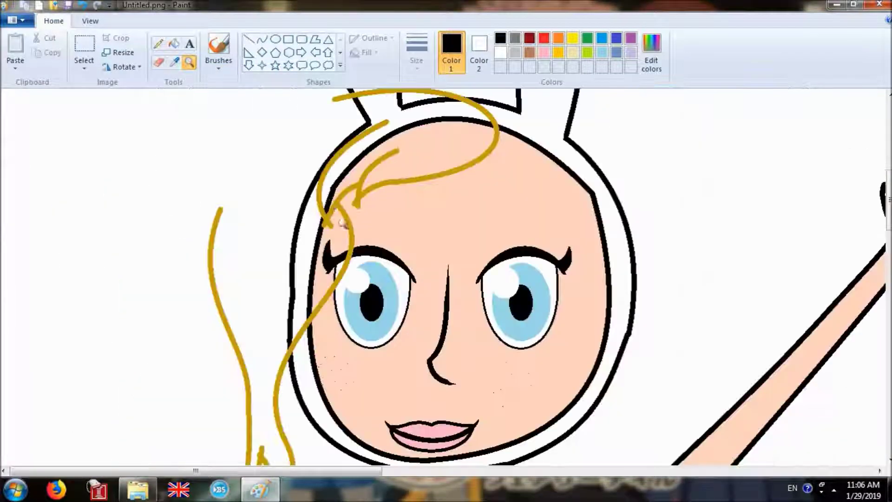
{"action": "left_click", "coordinate": [330, 203]}
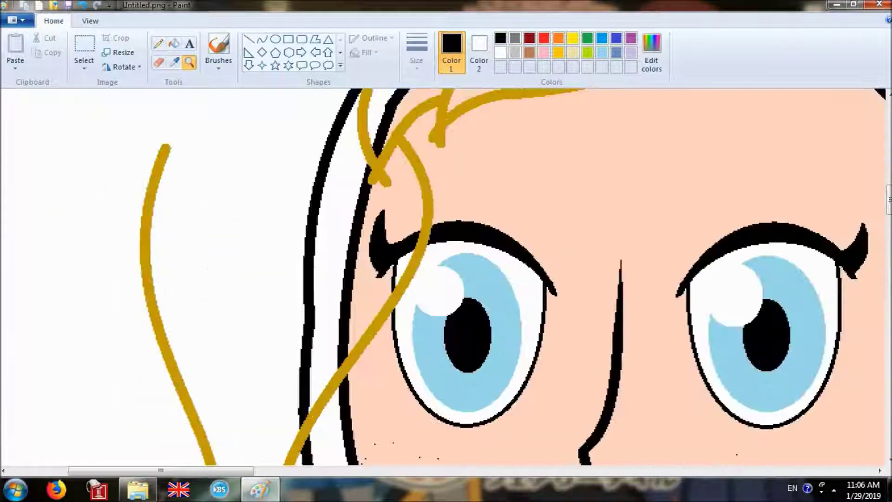
{"action": "left_click", "coordinate": [157, 170]}
{"action": "left_click", "coordinate": [262, 43]}
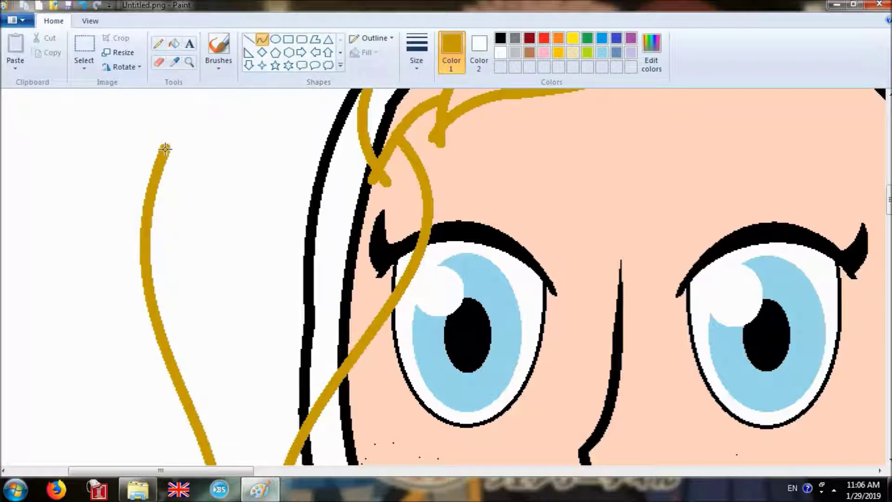
{"action": "scroll", "coordinate": [309, 130], "scroll_direction": "up", "scroll_amount": 6}
{"action": "left_click_drag", "start_coordinate": [256, 121], "coordinate": [390, 208]}
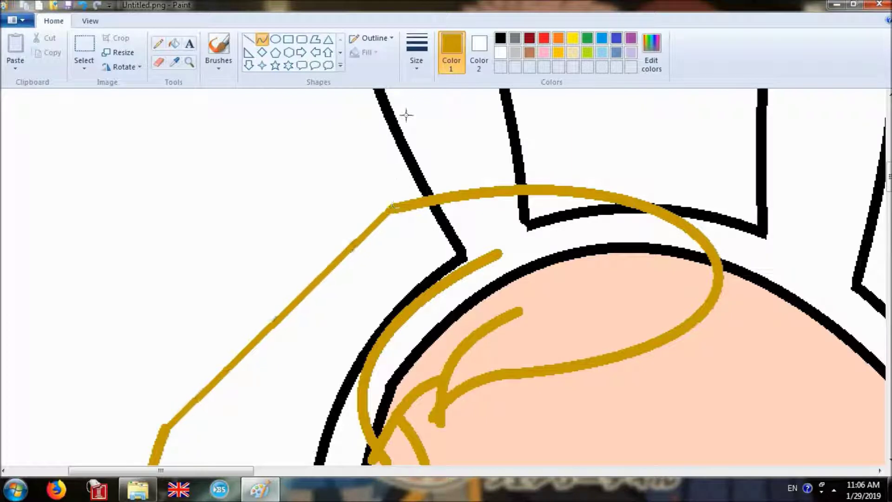
{"action": "left_click_drag", "start_coordinate": [400, 116], "coordinate": [415, 88]}
{"action": "key", "text": "Escape"}
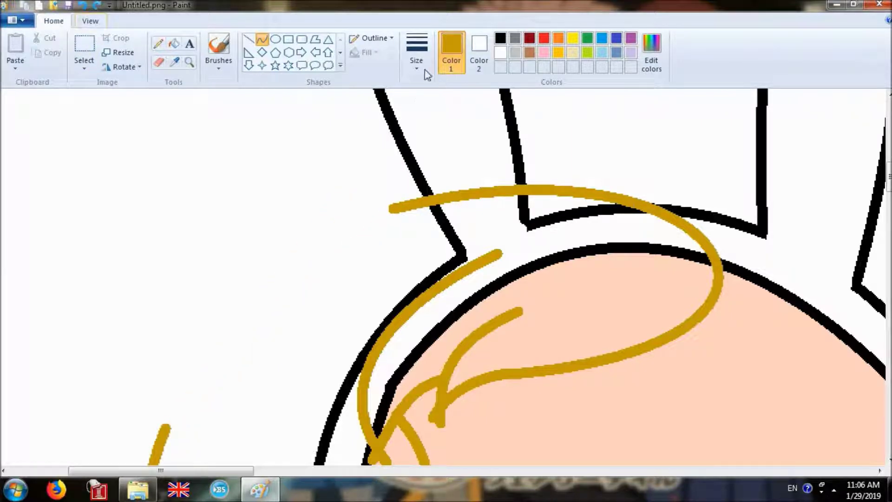
Choose a thicker line size and draw a dark gold curve joining the fringe's upper end to the outer hair strand
{"action": "left_click", "coordinate": [417, 60]}
{"action": "left_click", "coordinate": [405, 226]}
{"action": "left_click_drag", "start_coordinate": [392, 208], "coordinate": [164, 429]}
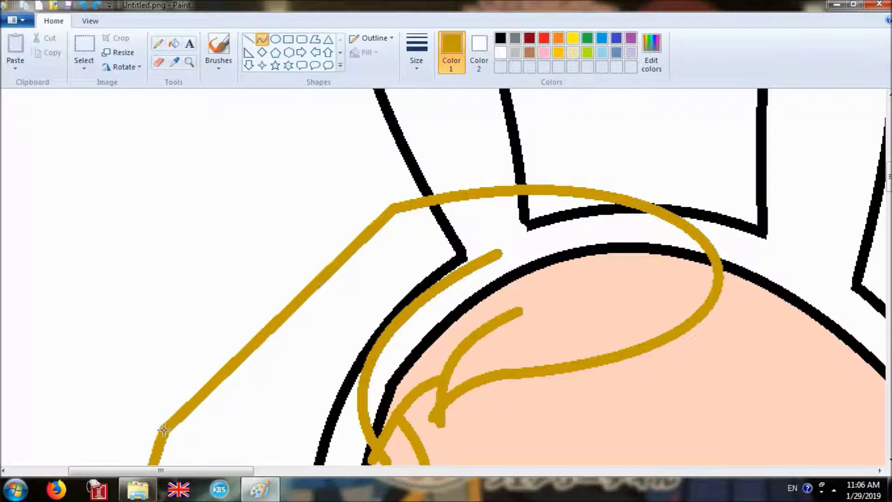
{"action": "left_click_drag", "start_coordinate": [292, 308], "coordinate": [177, 326]}
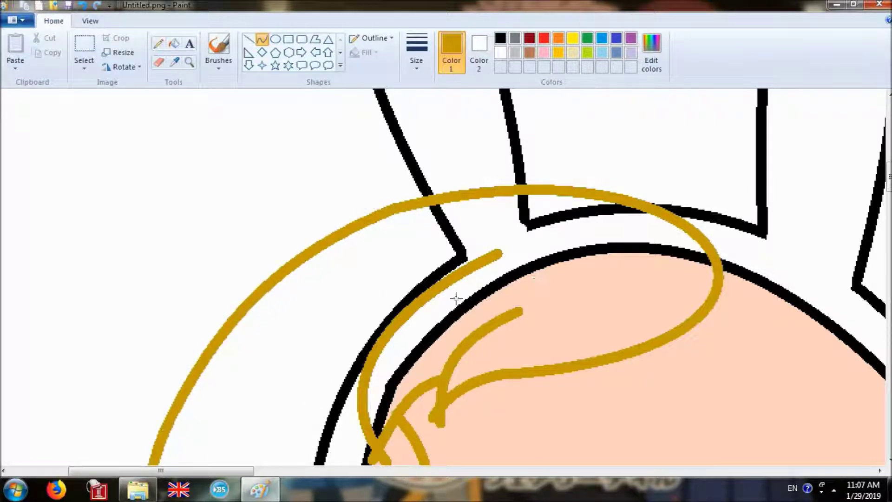
Taper the upper ends of the two inner fringe strands with white curves
{"action": "left_click_drag", "start_coordinate": [513, 276], "coordinate": [473, 273]}
{"action": "mouse_move", "coordinate": [480, 351]}
{"action": "left_mouse_down"}
{"action": "mouse_move", "coordinate": [524, 330]}
{"action": "mouse_move", "coordinate": [551, 301]}
{"action": "left_mouse_up"}
{"action": "left_click_drag", "start_coordinate": [516, 329], "coordinate": [503, 322]}
{"action": "scroll", "coordinate": [318, 146], "scroll_direction": "down", "scroll_amount": 2}
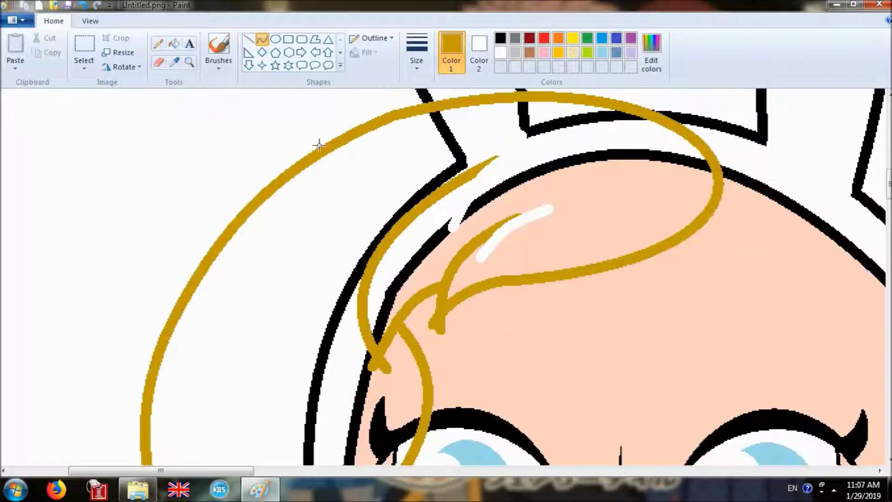
Pick the face's skin colour and trim the overshooting line ends at the two fringe tips with skin-coloured curves
{"action": "left_click", "coordinate": [174, 62]}
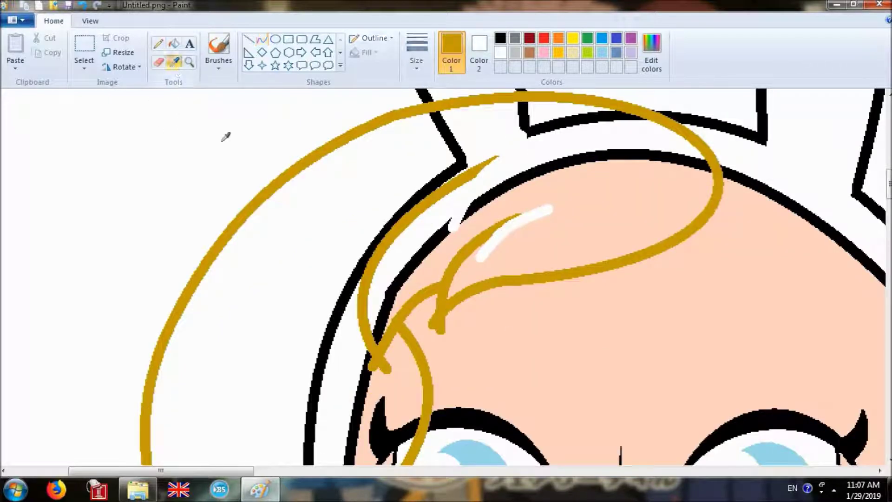
{"action": "left_click", "coordinate": [383, 391]}
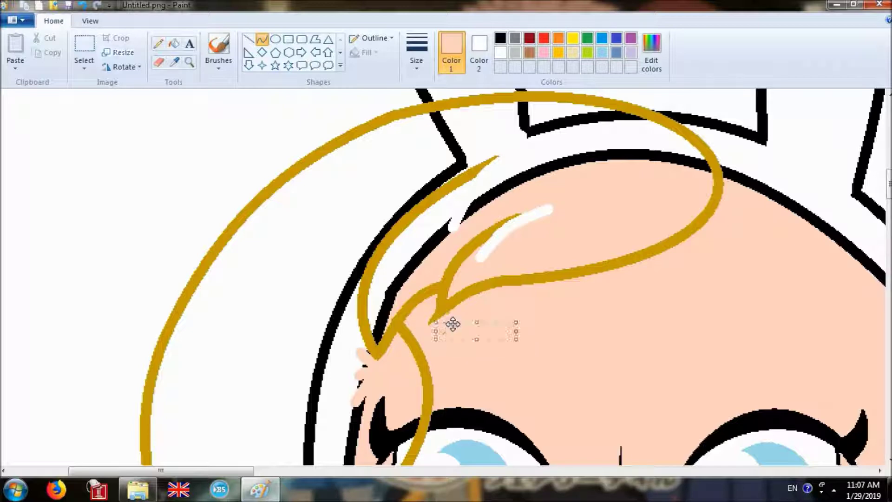
{"action": "left_click_drag", "start_coordinate": [447, 335], "coordinate": [434, 340]}
{"action": "left_click", "coordinate": [547, 344]}
Sharpen the lower tips of the long hair strand with white curves
{"action": "scroll", "coordinate": [539, 334], "scroll_direction": "down", "scroll_amount": 4}
{"action": "scroll", "coordinate": [457, 270], "scroll_direction": "down", "scroll_amount": 8}
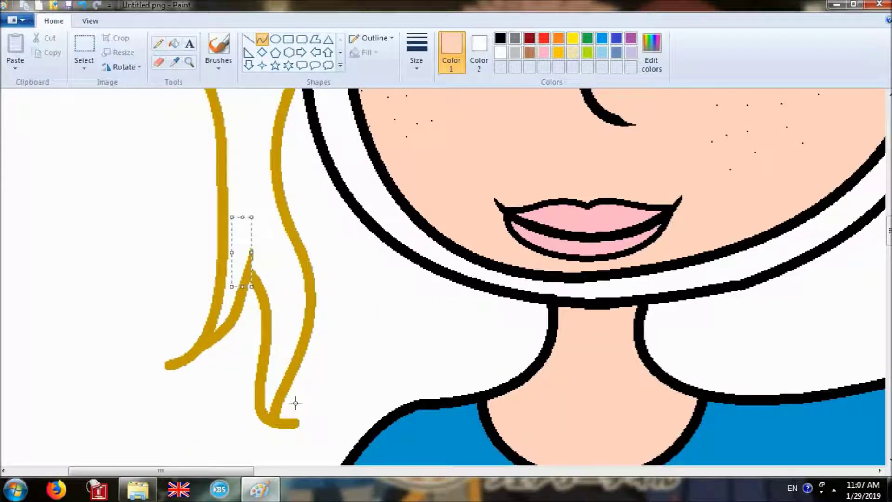
{"action": "right_click", "coordinate": [199, 349]}
{"action": "left_click", "coordinate": [247, 216]}
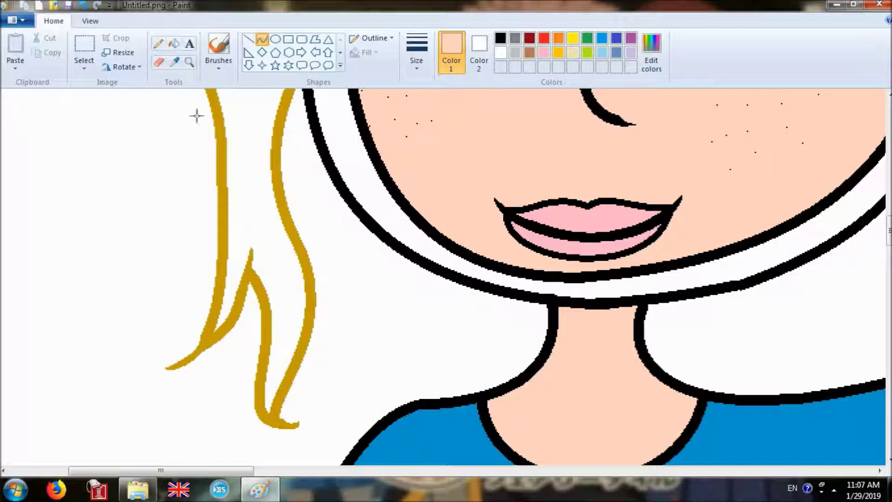
Fill the skin, eyelash and hood outlines inside the hair strand beside the face with white
{"action": "left_click", "coordinate": [175, 62]}
{"action": "scroll", "coordinate": [424, 355], "scroll_direction": "up", "scroll_amount": 5}
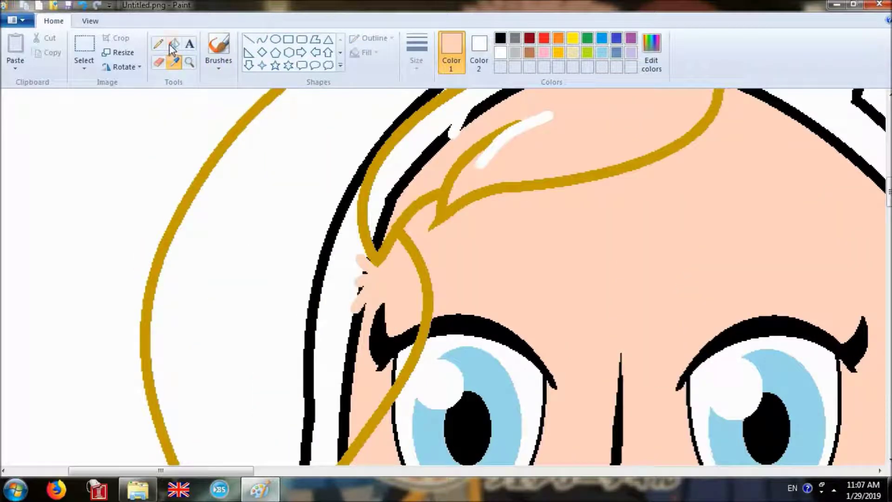
{"action": "right_click", "coordinate": [399, 295]}
{"action": "right_click", "coordinate": [380, 333]}
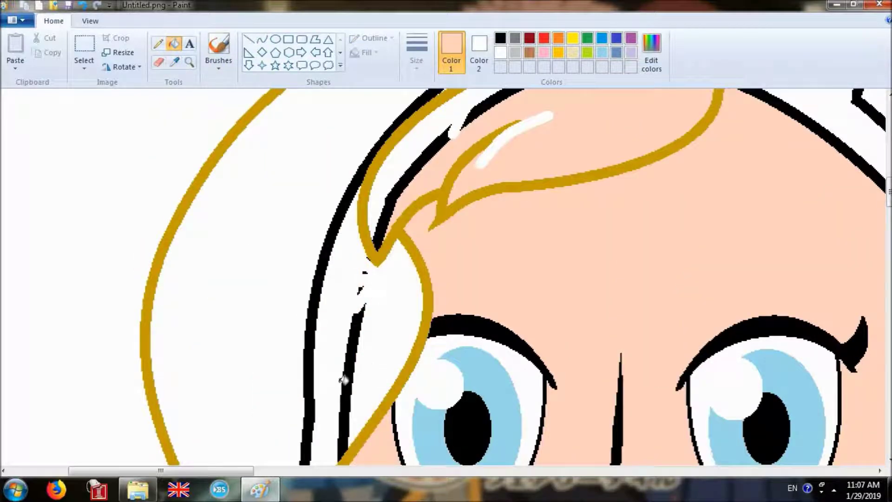
{"action": "right_click", "coordinate": [352, 361]}
{"action": "right_click", "coordinate": [310, 379]}
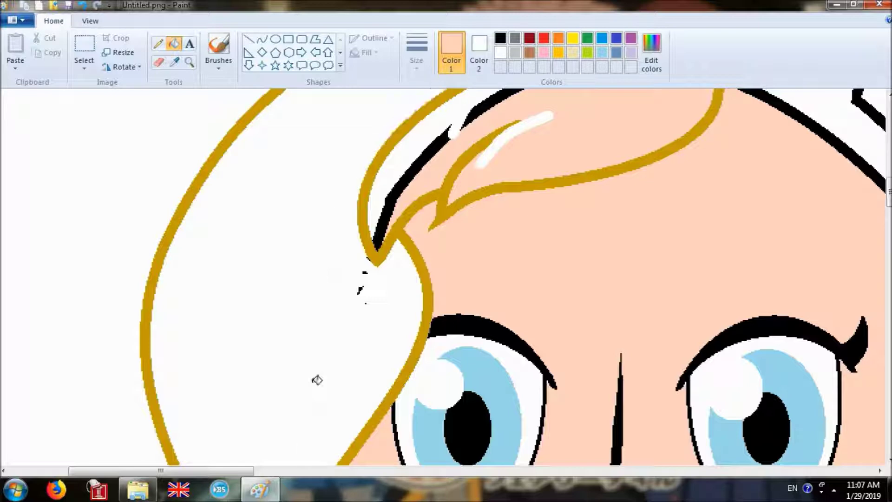
Fill the skin, hood and ear lines inside the fringe with white and erase the leftover black specks
{"action": "scroll", "coordinate": [410, 337], "scroll_direction": "up", "scroll_amount": 2}
{"action": "right_click", "coordinate": [389, 298]}
{"action": "right_click", "coordinate": [428, 268]}
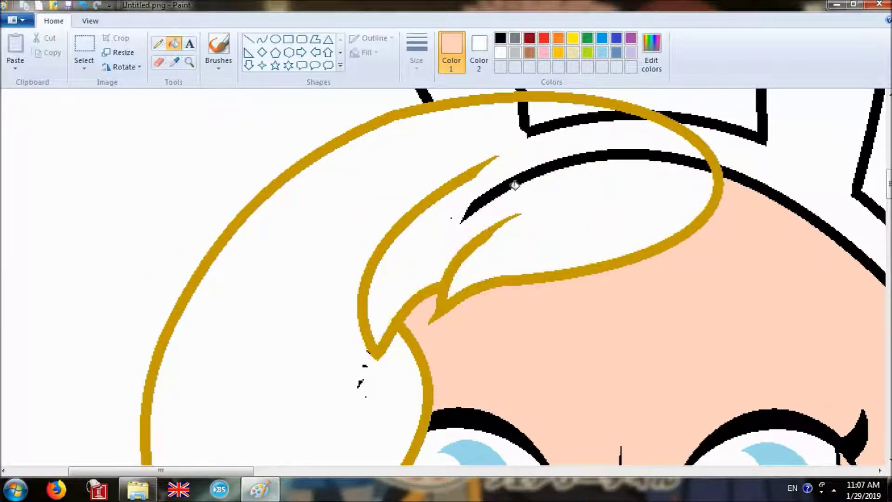
{"action": "right_click", "coordinate": [514, 186]}
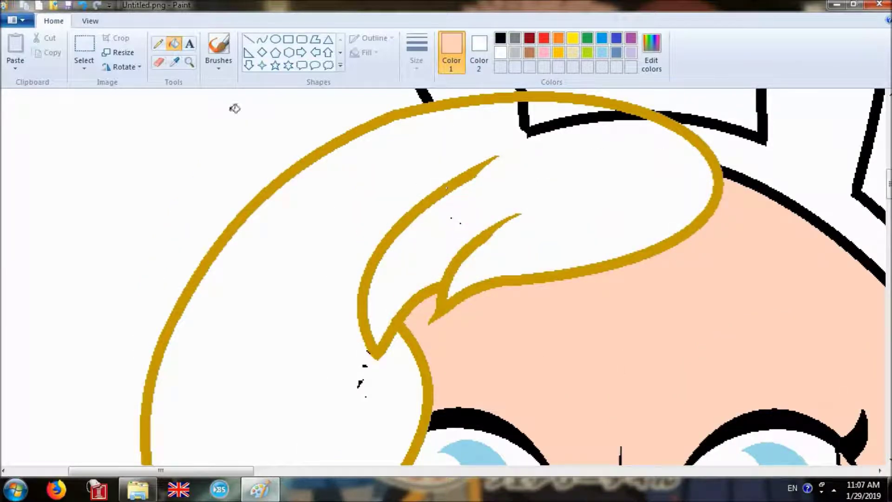
{"action": "right_click", "coordinate": [539, 130]}
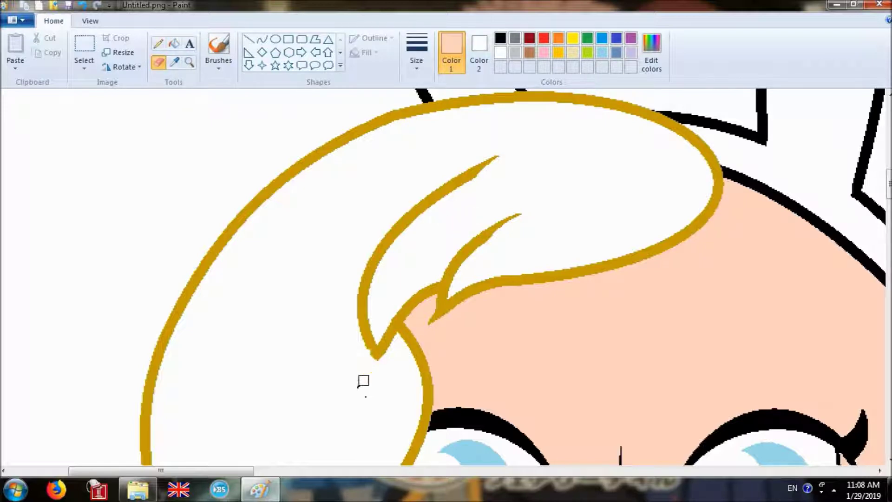
Pick the yellow from the reference figure's hair and fill the drawn girl's hair with it
{"action": "left_click", "coordinate": [188, 65]}
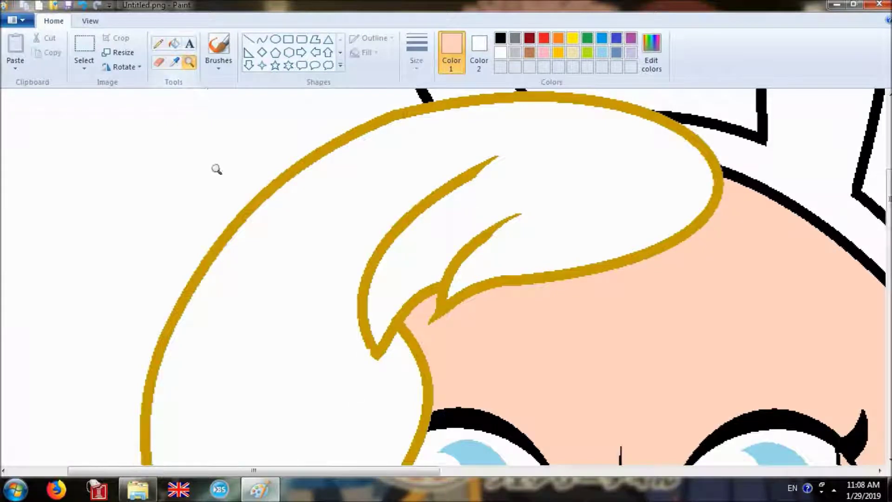
{"action": "right_click", "coordinate": [215, 167]}
{"action": "scroll", "coordinate": [433, 224], "scroll_direction": "up", "scroll_amount": 3}
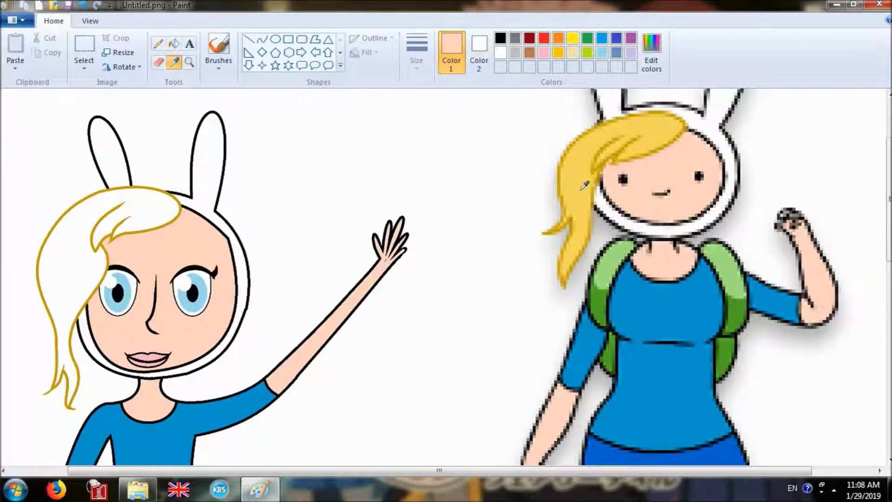
{"action": "left_click", "coordinate": [565, 176]}
{"action": "left_click", "coordinate": [172, 44]}
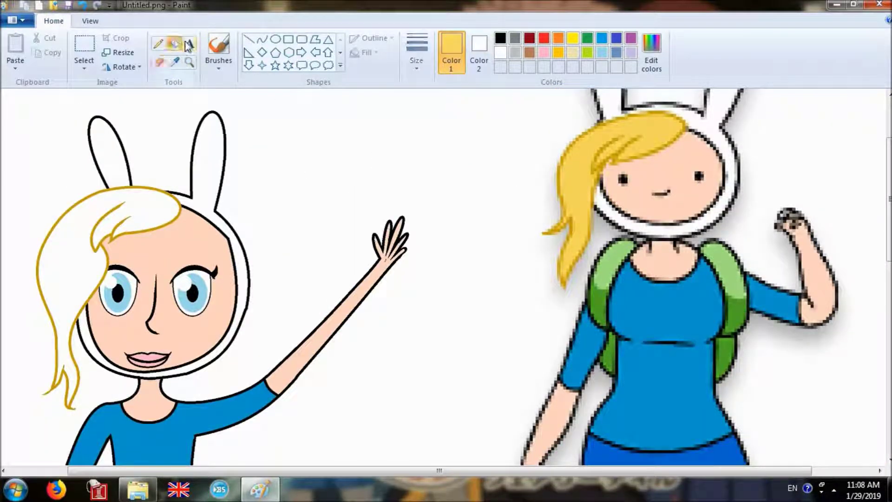
{"action": "left_click", "coordinate": [82, 259]}
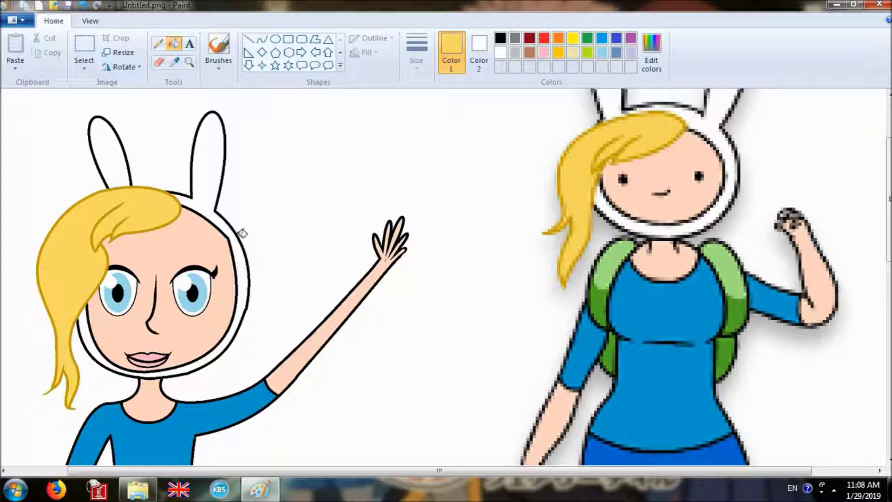
Compare the whole figure with the reference and examine the shirt's torso and shoulders up close
{"action": "left_click", "coordinate": [188, 62]}
{"action": "right_click", "coordinate": [186, 204]}
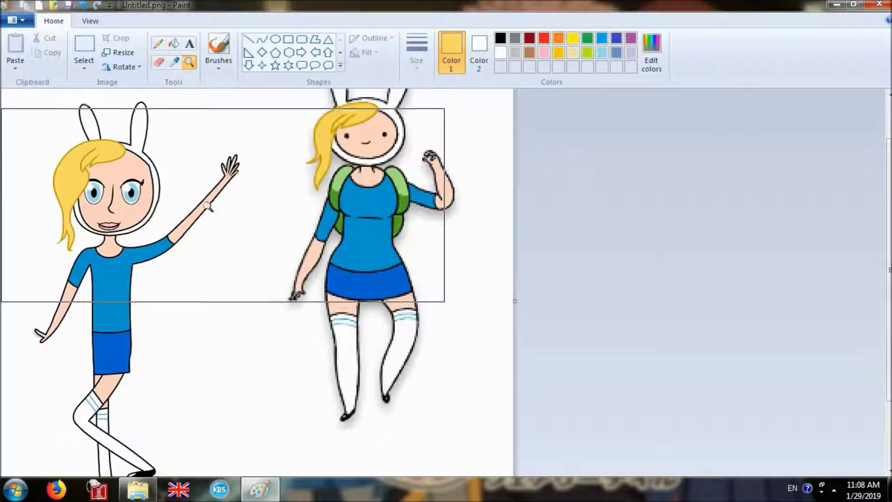
{"action": "right_click", "coordinate": [97, 216]}
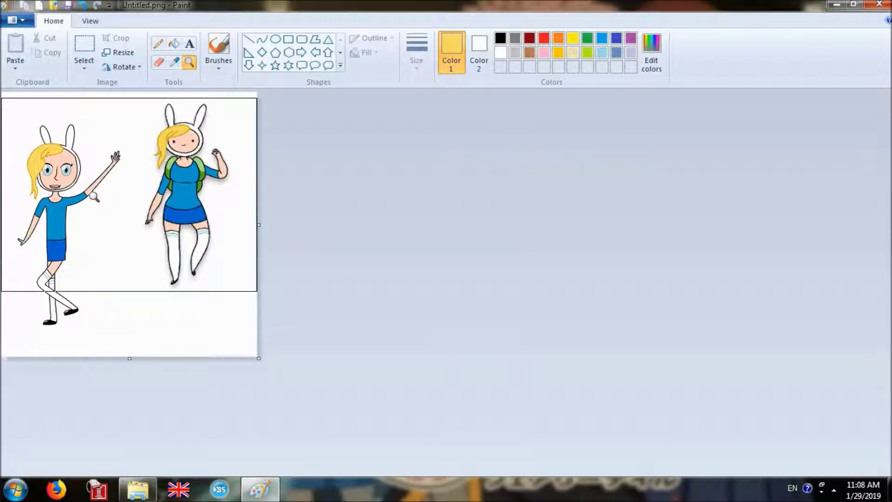
{"action": "left_click", "coordinate": [94, 220]}
{"action": "left_click", "coordinate": [209, 263]}
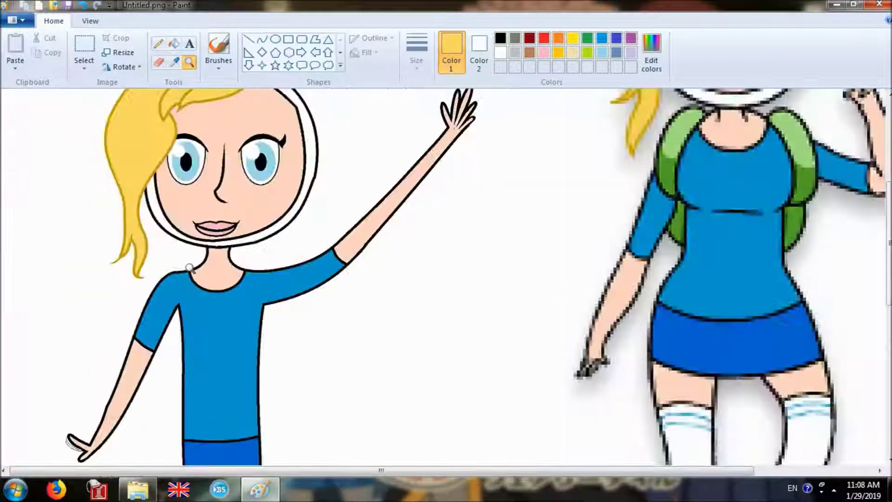
{"action": "left_click", "coordinate": [207, 277]}
{"action": "scroll", "coordinate": [579, 436], "scroll_direction": "down", "scroll_amount": 2}
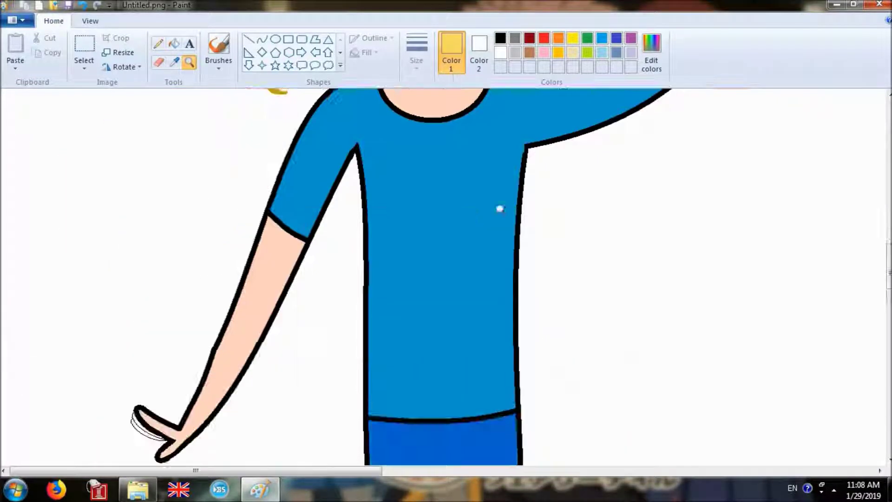
{"action": "left_click", "coordinate": [514, 207]}
{"action": "scroll", "coordinate": [482, 201], "scroll_direction": "up", "scroll_amount": 1}
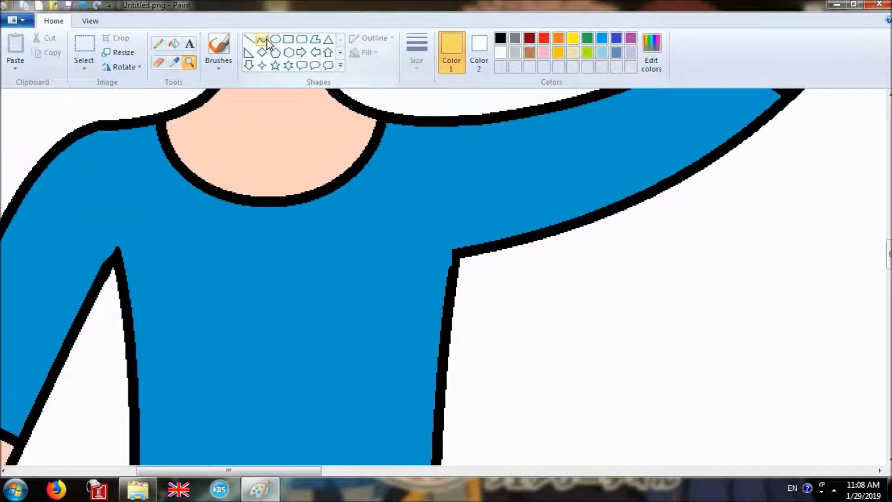
Draw a tall, narrow red ellipse over the raised arm's shoulder and armpit as the first backpack strap
{"action": "left_click", "coordinate": [276, 39]}
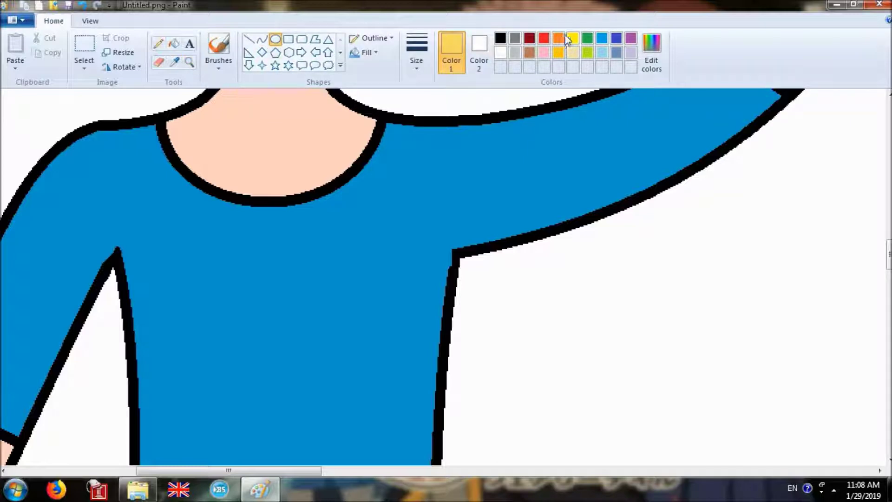
{"action": "left_click", "coordinate": [501, 37]}
{"action": "left_click_drag", "start_coordinate": [390, 92], "coordinate": [506, 366]}
{"action": "left_click", "coordinate": [544, 38]}
{"action": "left_click", "coordinate": [506, 221]}
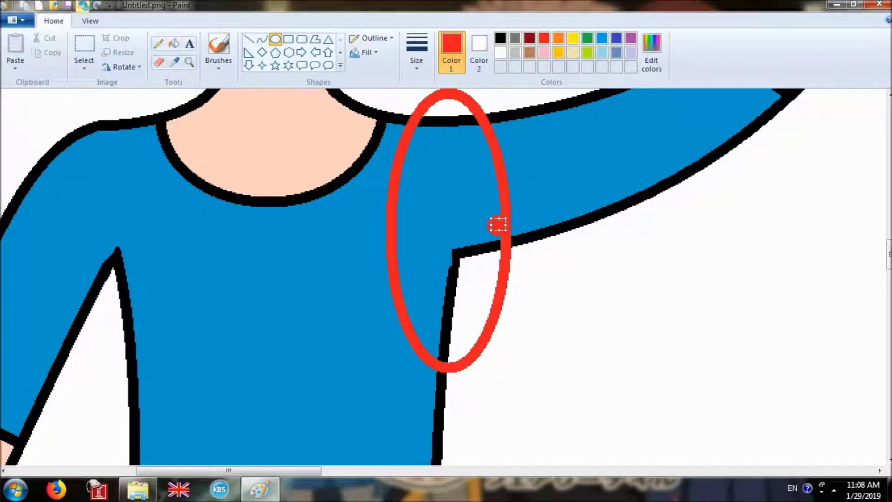
{"action": "left_click", "coordinate": [82, 6]}
{"action": "left_click_drag", "start_coordinate": [400, 94], "coordinate": [474, 364]}
{"action": "left_click_drag", "start_coordinate": [439, 287], "coordinate": [465, 256]}
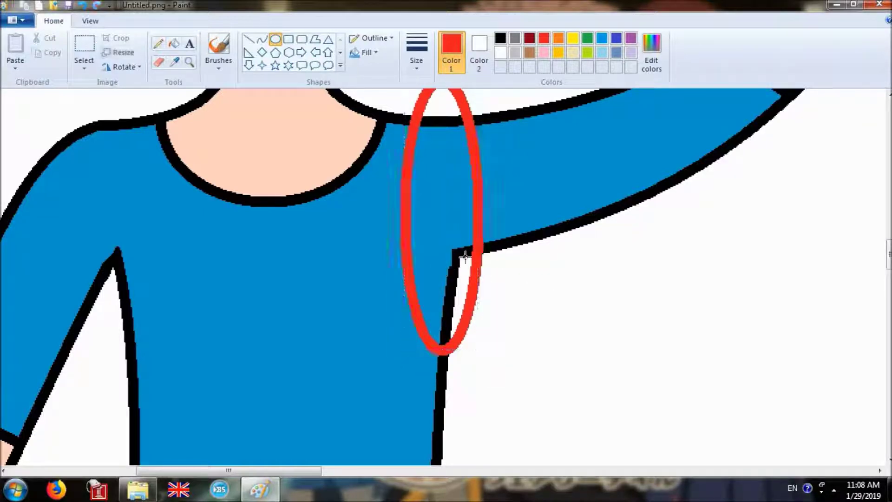
Draw a matching red ellipse over the lowered arm's shoulder and nudge it into place
{"action": "left_click_drag", "start_coordinate": [89, 96], "coordinate": [156, 359]}
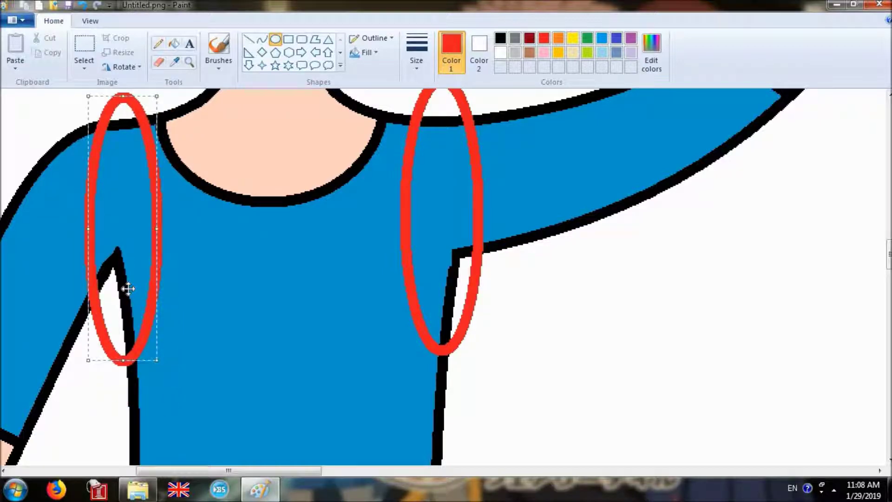
{"action": "left_click_drag", "start_coordinate": [128, 289], "coordinate": [125, 286]}
{"action": "left_click", "coordinate": [282, 284]}
Examine the shape and shading of the green backpack straps on the reference figure
{"action": "scroll", "coordinate": [281, 284], "scroll_direction": "up", "scroll_amount": 5}
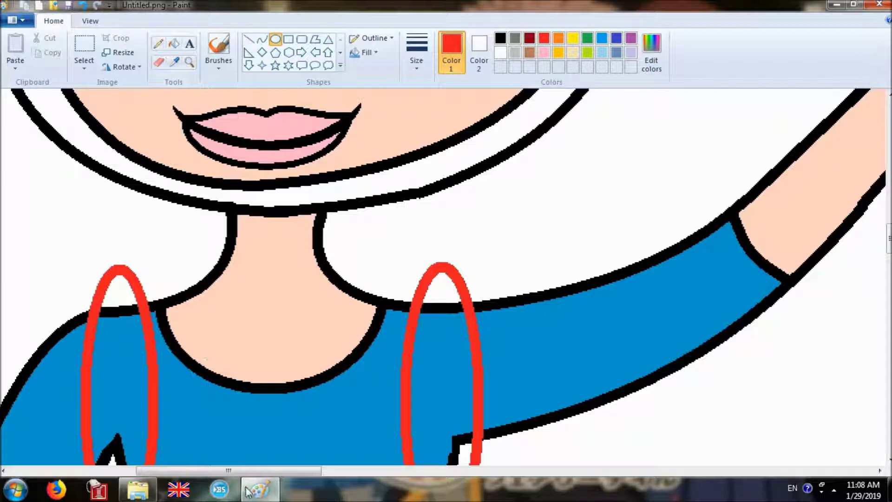
{"action": "left_click_drag", "start_coordinate": [257, 474], "coordinate": [657, 469]}
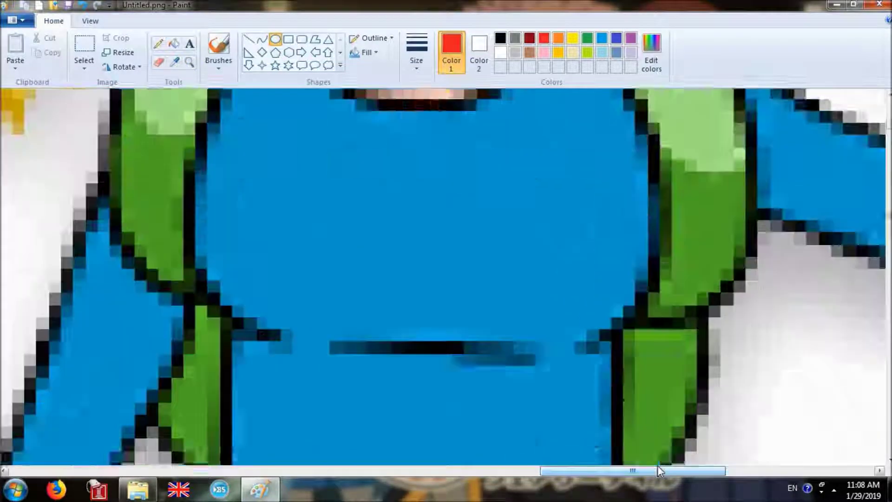
{"action": "scroll", "coordinate": [657, 465], "scroll_direction": "up", "scroll_amount": 3}
{"action": "scroll", "coordinate": [655, 464], "scroll_direction": "down", "scroll_amount": 8}
{"action": "scroll", "coordinate": [651, 463], "scroll_direction": "up", "scroll_amount": 6}
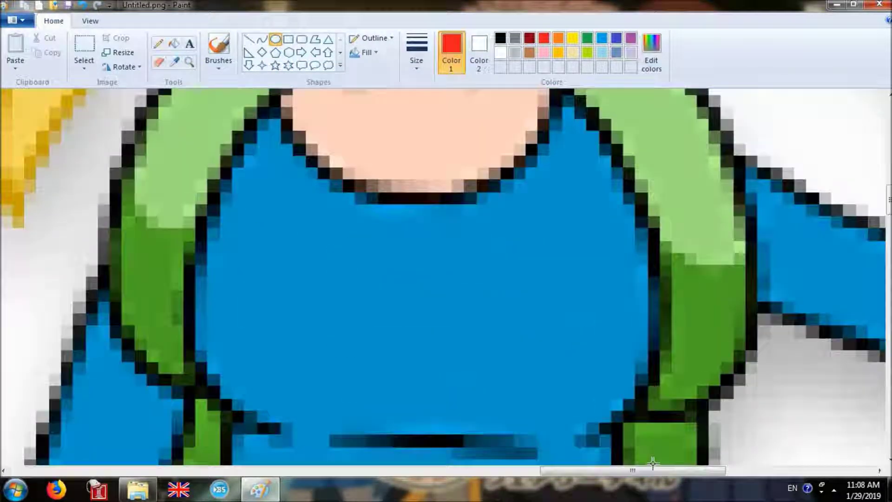
{"action": "scroll", "coordinate": [651, 463], "scroll_direction": "down", "scroll_amount": 8}
{"action": "mouse_move", "coordinate": [621, 472]}
{"action": "left_mouse_down"}
{"action": "mouse_move", "coordinate": [311, 495]}
{"action": "mouse_move", "coordinate": [209, 468]}
{"action": "left_mouse_up"}
{"action": "scroll", "coordinate": [229, 292], "scroll_direction": "down", "scroll_amount": 3}
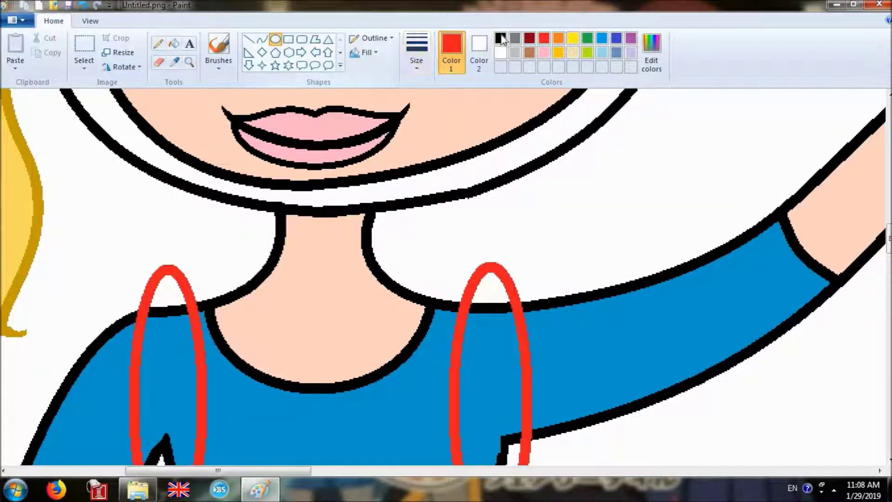
Draw orange curves from the tops of both red ellipses to the corners of the shirt's neckline
{"action": "left_click", "coordinate": [558, 38]}
{"action": "mouse_move", "coordinate": [155, 273]}
{"action": "left_mouse_down"}
{"action": "mouse_move", "coordinate": [221, 269]}
{"action": "mouse_move", "coordinate": [251, 284]}
{"action": "left_mouse_up"}
{"action": "left_click", "coordinate": [86, 9]}
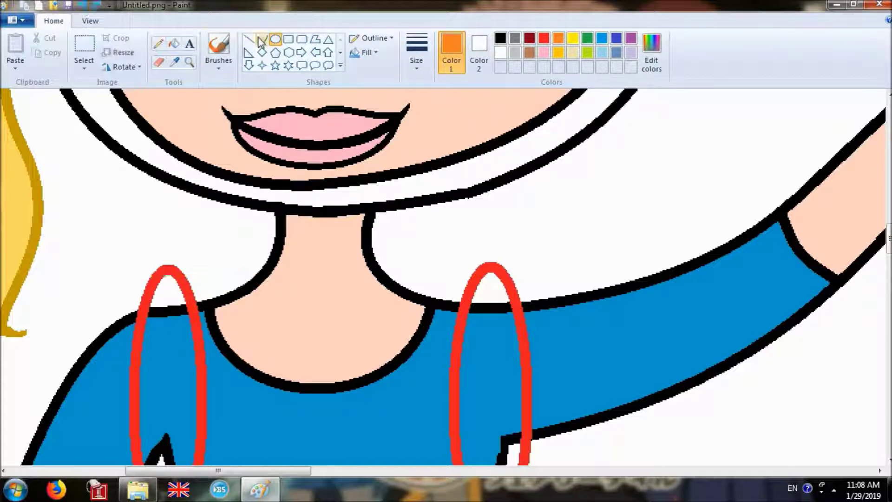
{"action": "mouse_move", "coordinate": [200, 280]}
{"action": "left_mouse_down"}
{"action": "mouse_move", "coordinate": [207, 292]}
{"action": "mouse_move", "coordinate": [181, 257]}
{"action": "mouse_move", "coordinate": [205, 269]}
{"action": "left_mouse_up"}
{"action": "left_click_drag", "start_coordinate": [501, 266], "coordinate": [457, 258]}
Fill the blue areas and black outlines inside both red strap ellipses with white
{"action": "scroll", "coordinate": [621, 285], "scroll_direction": "down", "scroll_amount": 2}
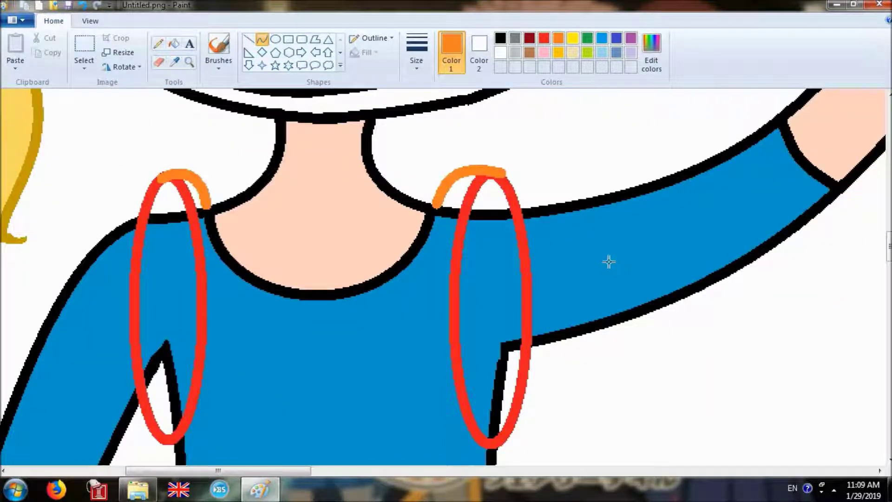
{"action": "scroll", "coordinate": [598, 166], "scroll_direction": "down", "scroll_amount": 2}
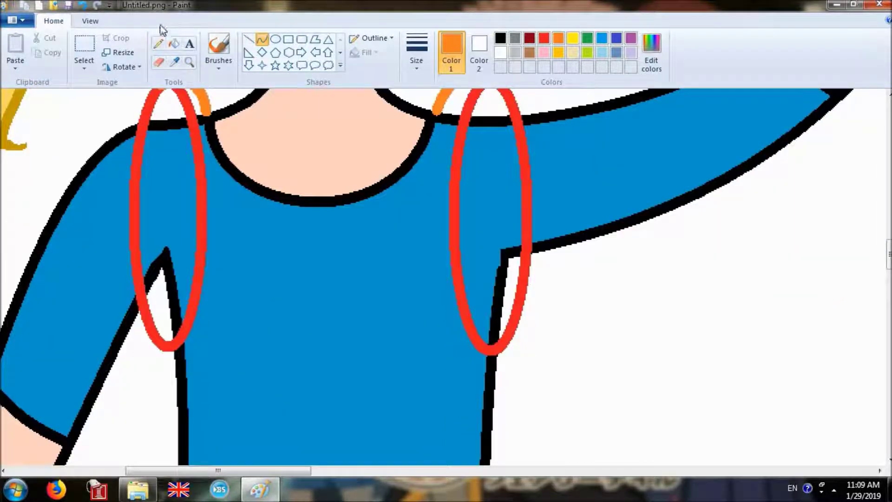
{"action": "left_click", "coordinate": [175, 44]}
{"action": "right_click", "coordinate": [175, 149]}
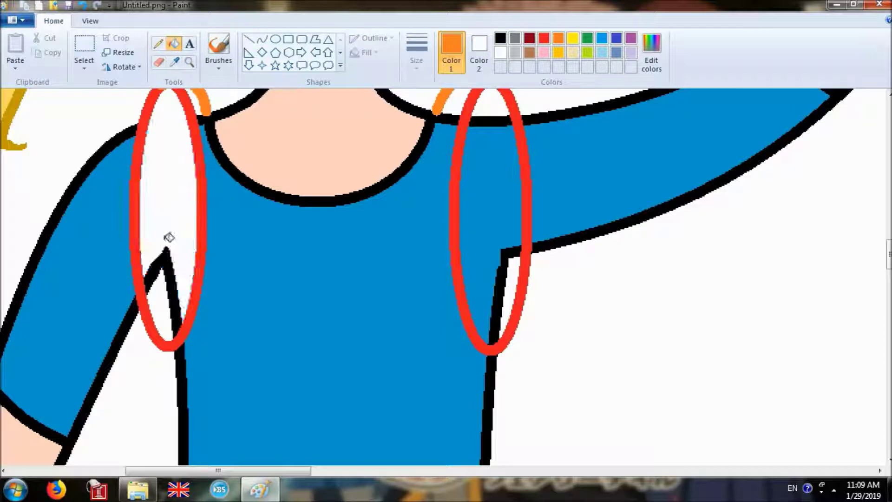
{"action": "right_click", "coordinate": [168, 260]}
{"action": "right_click", "coordinate": [505, 254]}
{"action": "right_click", "coordinate": [492, 255]}
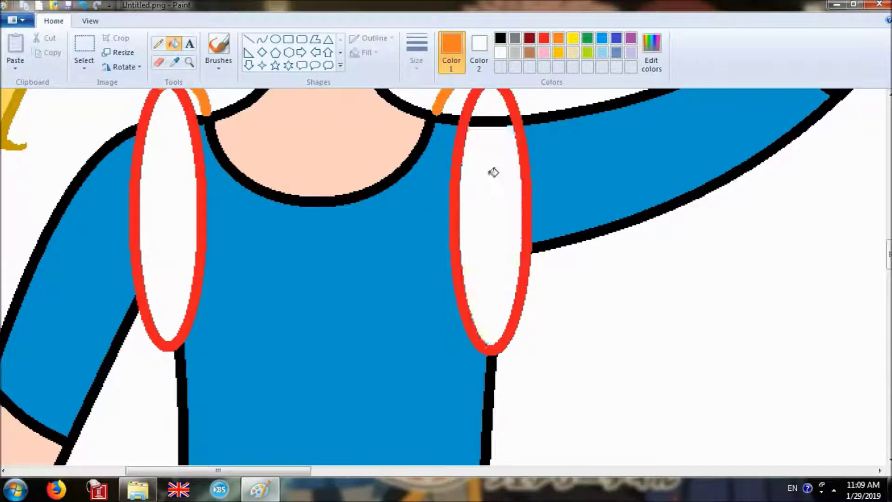
{"action": "right_click", "coordinate": [496, 122]}
Try to fill the orange curve above the lowered arm's ellipse with red
{"action": "scroll", "coordinate": [487, 215], "scroll_direction": "up", "scroll_amount": 2}
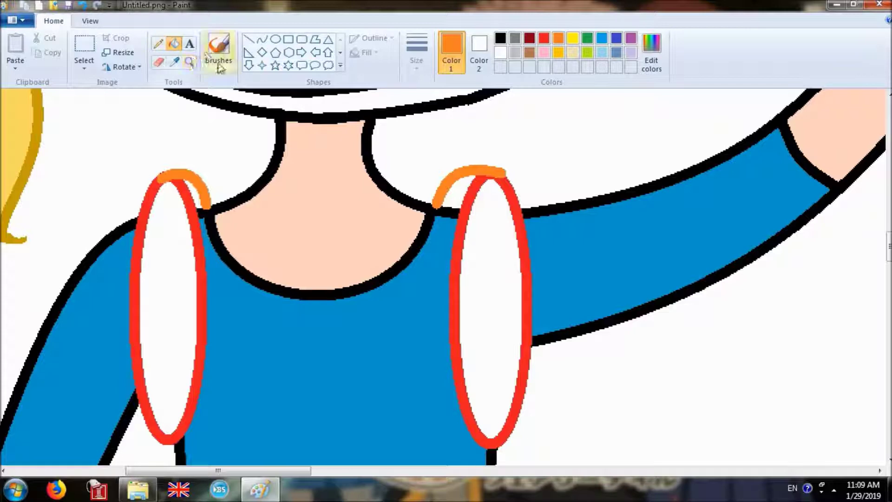
{"action": "left_click", "coordinate": [191, 64]}
{"action": "left_click", "coordinate": [222, 193]}
{"action": "left_click", "coordinate": [328, 242]}
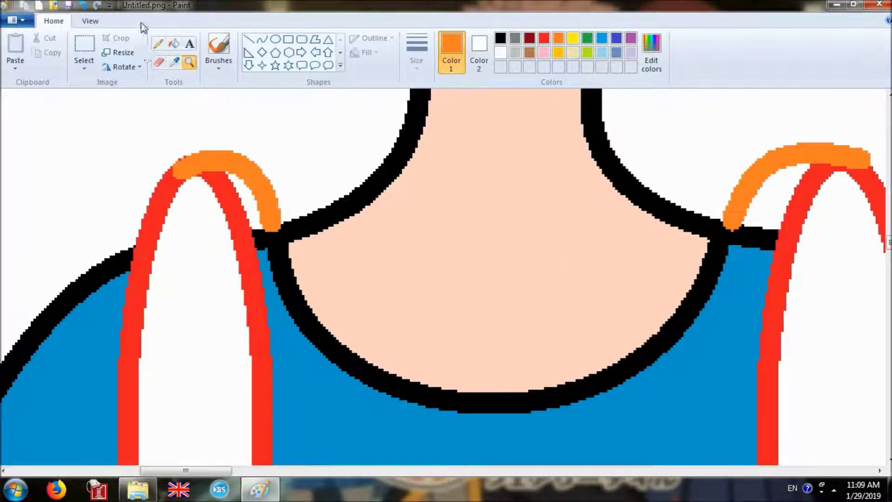
{"action": "left_click", "coordinate": [158, 45]}
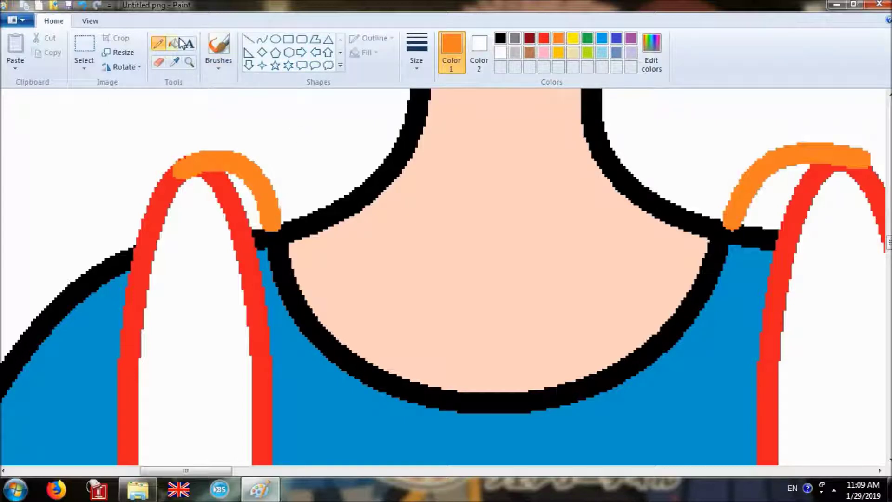
{"action": "left_click", "coordinate": [543, 37]}
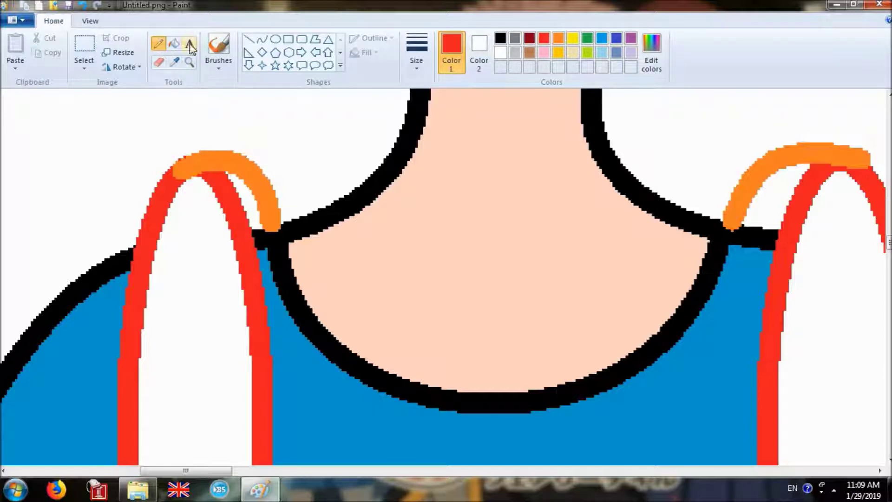
{"action": "left_click", "coordinate": [173, 44]}
{"action": "left_click", "coordinate": [240, 162]}
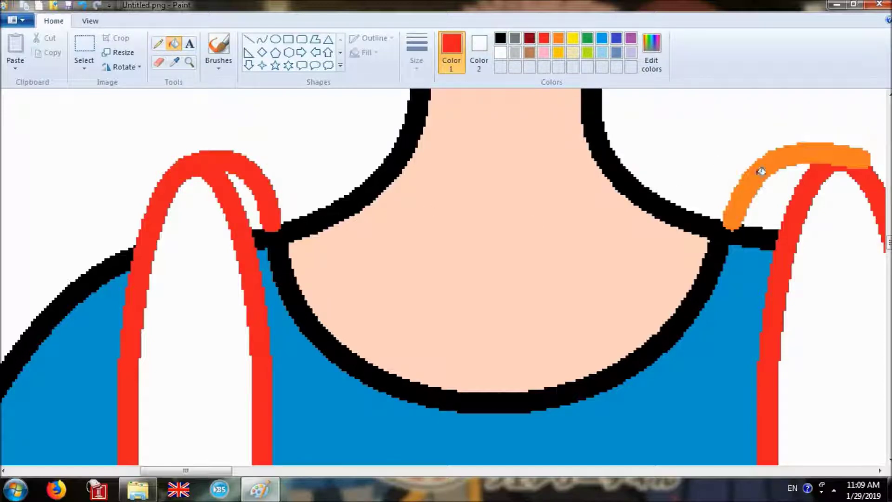
{"action": "left_click", "coordinate": [80, 5]}
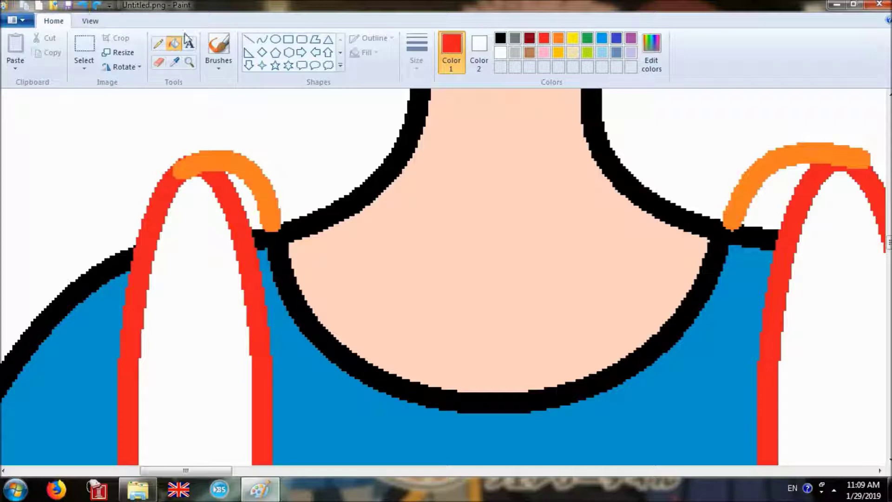
Try to extend the lowered arm's orange curve from the neckline corner down to the red ellipse's inner edge
{"action": "left_click", "coordinate": [159, 44]}
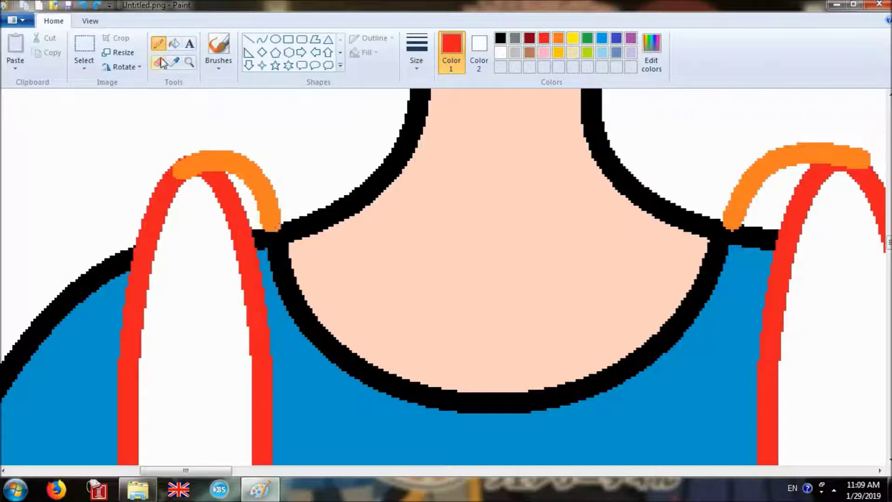
{"action": "left_click", "coordinate": [558, 38]}
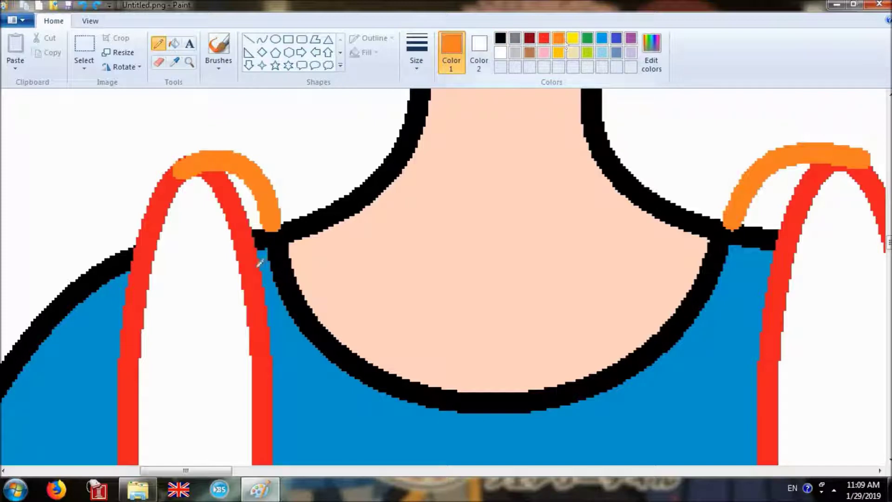
{"action": "left_click", "coordinate": [261, 39]}
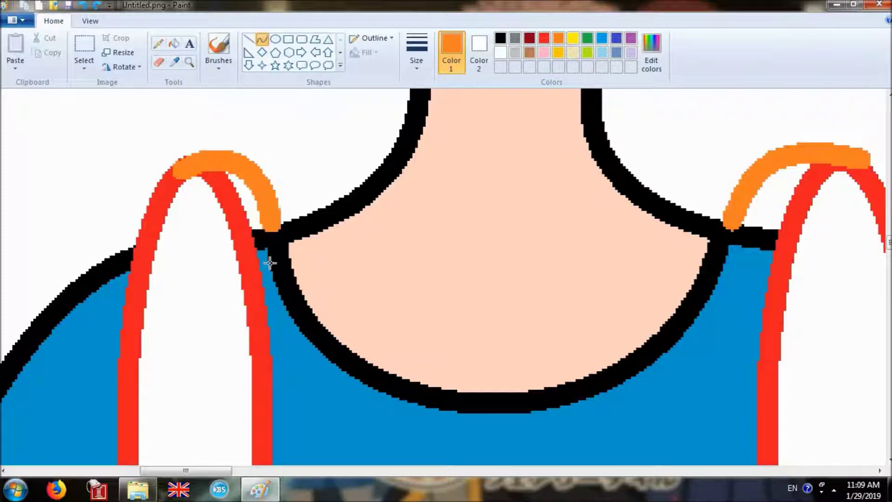
{"action": "left_click_drag", "start_coordinate": [275, 220], "coordinate": [257, 349]}
{"action": "left_click_drag", "start_coordinate": [268, 299], "coordinate": [285, 308]}
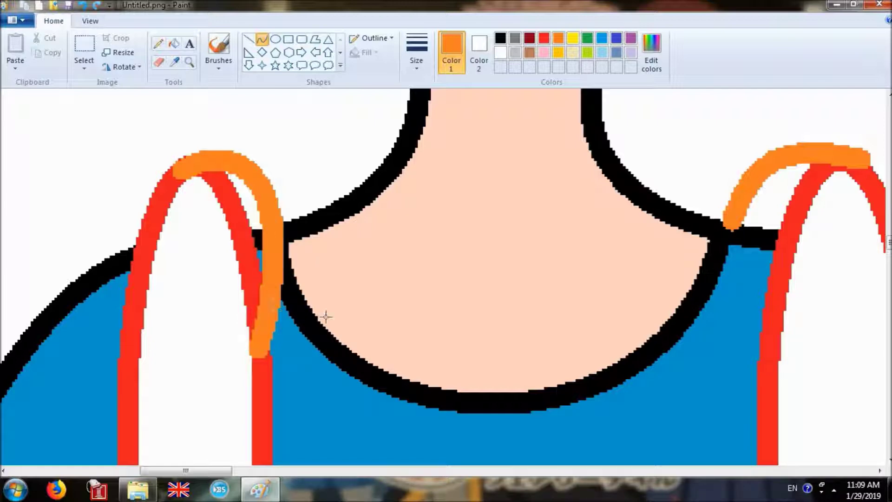
{"action": "left_click", "coordinate": [84, 5]}
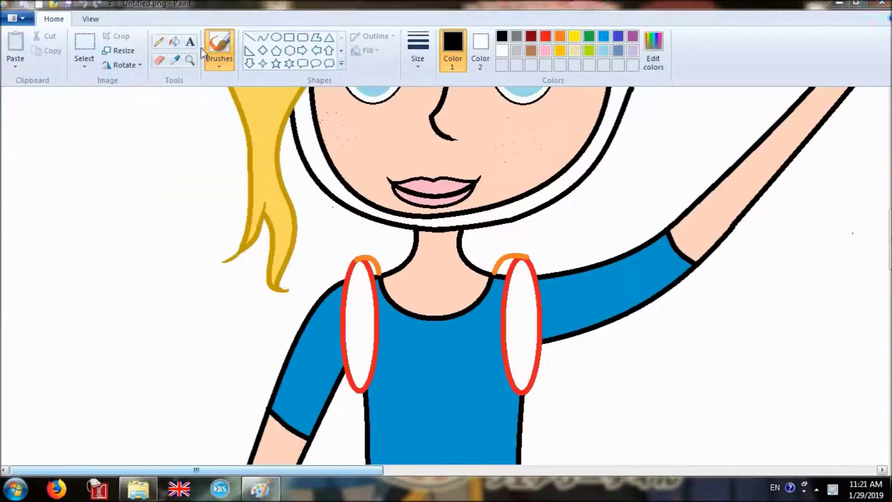
Recolour the curve above the lowered arm's strap red and redraw the strap's broken inner edge with a red curve
{"action": "left_click", "coordinate": [365, 222]}
{"action": "left_click", "coordinate": [545, 36]}
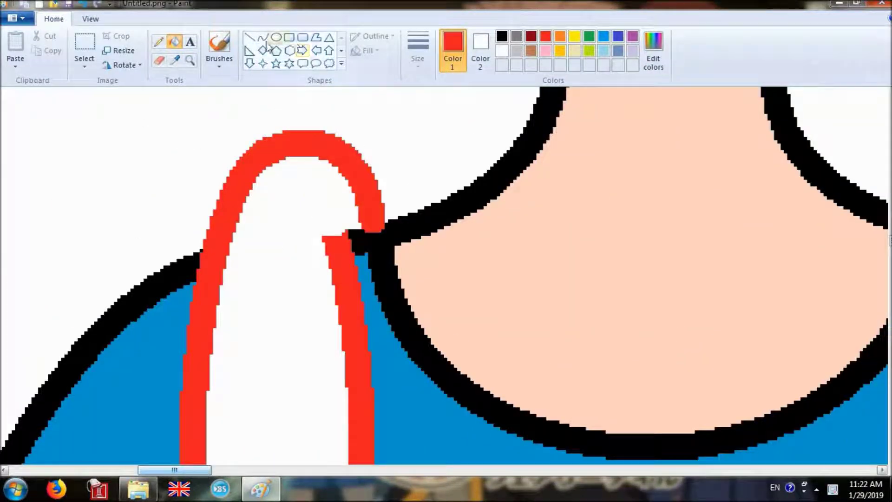
{"action": "left_click", "coordinate": [263, 37]}
{"action": "left_click_drag", "start_coordinate": [321, 195], "coordinate": [353, 460]}
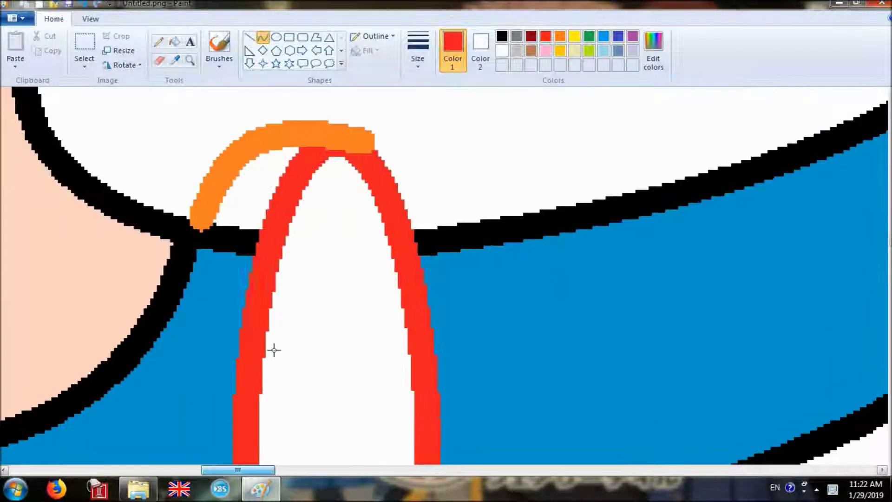
Clear the inner top part of the raised arm's red ellipse to white and recolour its orange curve red
{"action": "left_click", "coordinate": [158, 42]}
{"action": "left_click_drag", "start_coordinate": [267, 201], "coordinate": [300, 201]}
{"action": "left_click", "coordinate": [175, 42]}
{"action": "right_click", "coordinate": [300, 169]}
{"action": "left_click", "coordinate": [251, 135]}
Redraw the inner edge of the raised arm's strap with a red curve
{"action": "left_click", "coordinate": [263, 37]}
{"action": "left_click_drag", "start_coordinate": [291, 263], "coordinate": [292, 209]}
{"action": "left_click_drag", "start_coordinate": [339, 113], "coordinate": [391, 138]}
Repair the gaps in the black shoulder line beside the tops of both straps
{"action": "left_click", "coordinate": [175, 59]}
{"action": "left_click", "coordinate": [218, 240]}
{"action": "left_click_drag", "start_coordinate": [177, 231], "coordinate": [235, 233]}
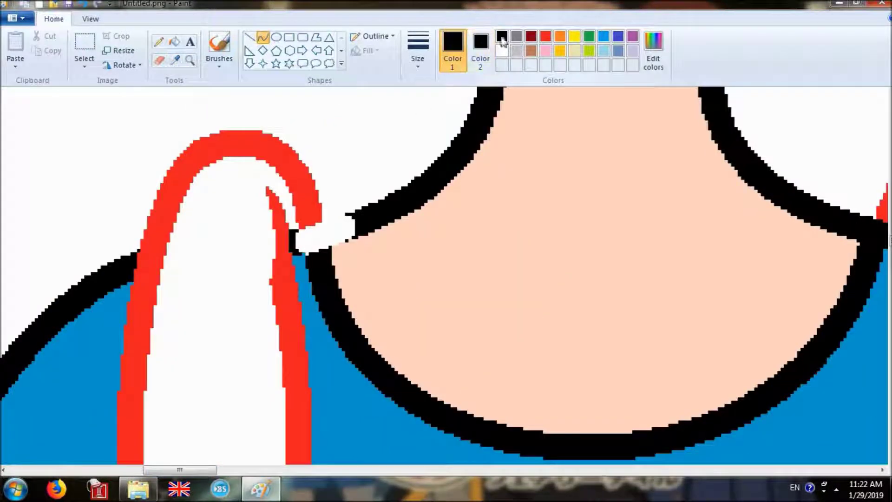
{"action": "left_click_drag", "start_coordinate": [295, 230], "coordinate": [327, 222]}
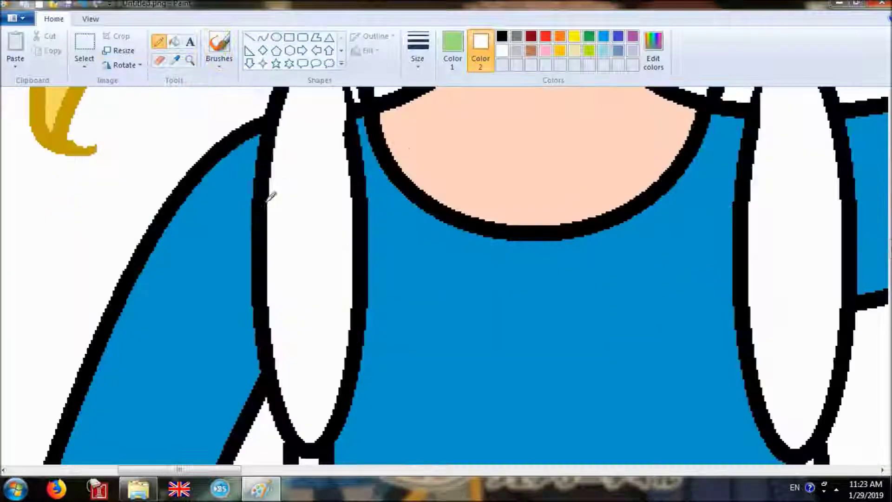
Draw light green dividing lines across the upper part of both backpack straps
{"action": "left_click_drag", "start_coordinate": [269, 199], "coordinate": [856, 219]}
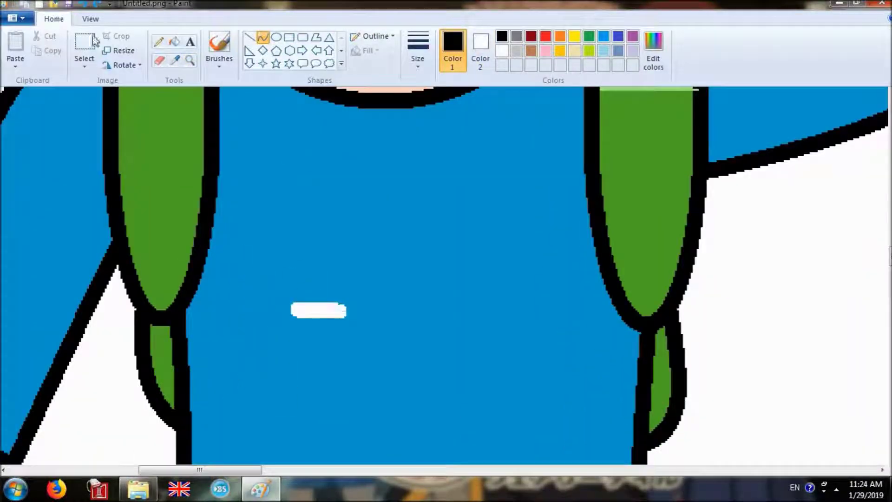
Draw a slightly sagging black curve across the middle of the shirt's chest
{"action": "left_click_drag", "start_coordinate": [309, 312], "coordinate": [545, 313]}
{"action": "mouse_move", "coordinate": [430, 314]}
{"action": "left_mouse_down"}
{"action": "mouse_move", "coordinate": [472, 330]}
{"action": "mouse_move", "coordinate": [449, 381]}
{"action": "left_mouse_up"}
Try to draw a curved chest line along the inner edge of the raised arm's strap
{"action": "left_click", "coordinate": [581, 366]}
{"action": "left_click_drag", "start_coordinate": [565, 355], "coordinate": [589, 154]}
{"action": "left_click_drag", "start_coordinate": [580, 274], "coordinate": [623, 251]}
{"action": "key", "text": "ctrl+z"}
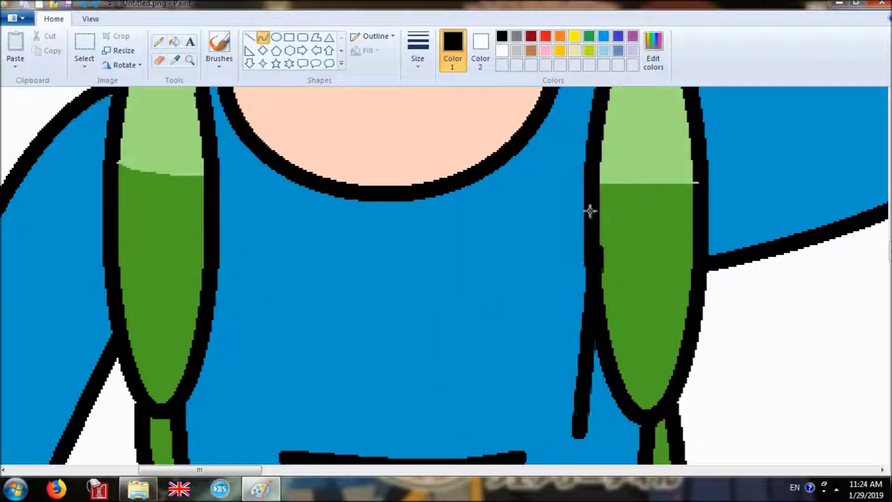
Draw two mirrored red curves at the sides of the chest, bulging outward over the straps' inner edges
{"action": "left_click_drag", "start_coordinate": [579, 431], "coordinate": [592, 161]}
{"action": "left_click", "coordinate": [547, 39]}
{"action": "left_click_drag", "start_coordinate": [586, 274], "coordinate": [617, 306]}
{"action": "mouse_move", "coordinate": [229, 431]}
{"action": "left_mouse_down"}
{"action": "mouse_move", "coordinate": [199, 201]}
{"action": "mouse_move", "coordinate": [211, 163]}
{"action": "left_mouse_up"}
{"action": "left_click_drag", "start_coordinate": [215, 290], "coordinate": [179, 288]}
Fill the strap areas inside the two chest curves with the shirt's blue and recolour both curves black
{"action": "left_click", "coordinate": [175, 42]}
{"action": "left_click", "coordinate": [174, 60]}
{"action": "left_click", "coordinate": [232, 251]}
{"action": "left_click", "coordinate": [196, 260]}
{"action": "left_click", "coordinate": [212, 242]}
{"action": "left_click", "coordinate": [590, 254]}
{"action": "left_click", "coordinate": [502, 36]}
{"action": "left_click", "coordinate": [606, 214]}
{"action": "left_click", "coordinate": [192, 215]}
Draw curves in the shirt's blue along the two side chest lines and the middle chest line to thin them
{"action": "scroll", "coordinate": [212, 251], "scroll_direction": "down", "scroll_amount": 1}
{"action": "left_click", "coordinate": [263, 37]}
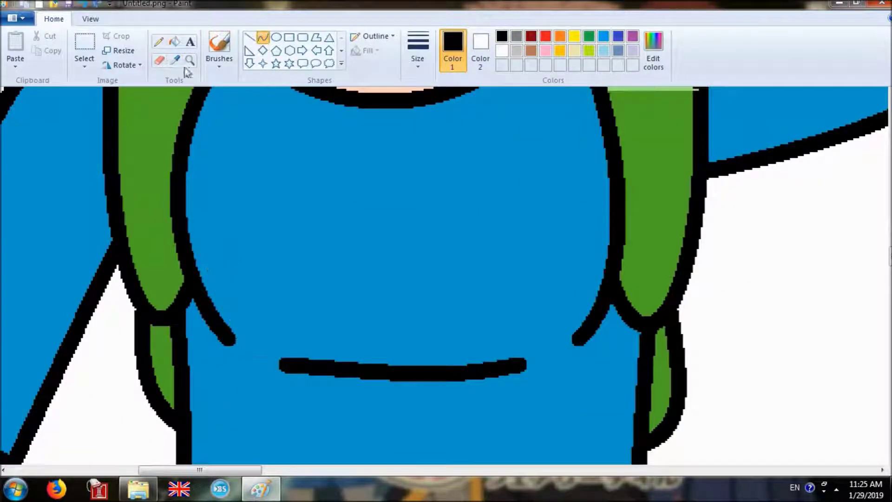
{"action": "left_click", "coordinate": [174, 60]}
{"action": "left_click", "coordinate": [213, 259]}
{"action": "left_click_drag", "start_coordinate": [214, 260], "coordinate": [254, 388]}
{"action": "left_click_drag", "start_coordinate": [595, 279], "coordinate": [562, 366]}
{"action": "left_click_drag", "start_coordinate": [518, 346], "coordinate": [334, 352]}
Add the text "Is ready" on the blank canvas beside the finished figure
{"action": "left_click", "coordinate": [190, 59]}
{"action": "right_click", "coordinate": [275, 273]}
{"action": "right_click", "coordinate": [284, 268]}
{"action": "right_click", "coordinate": [241, 208]}
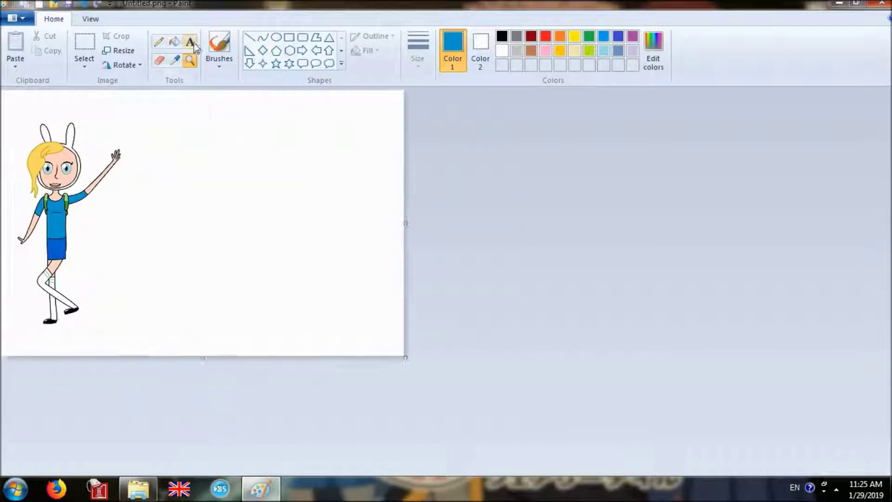
{"action": "left_click", "coordinate": [189, 42]}
{"action": "left_click_drag", "start_coordinate": [151, 91], "coordinate": [404, 223]}
{"action": "type", "text": "Is ready"}
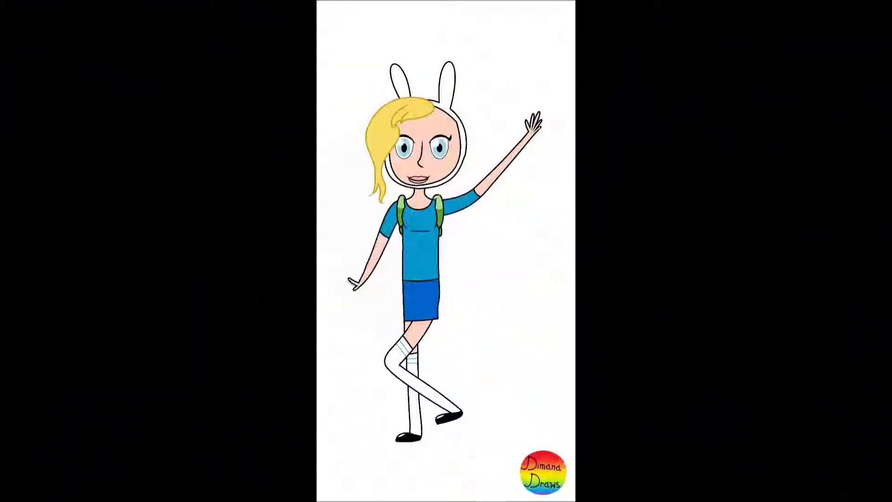